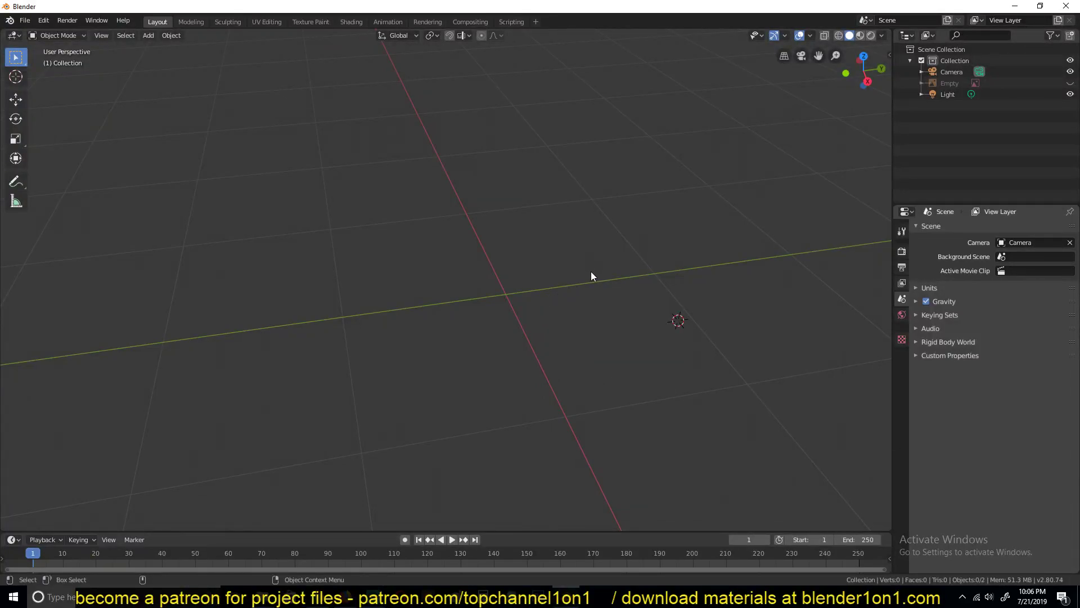
Add a 2 m plane, reset its location to the world origin, and enter Edit Mode on it.
middle_click_drag(592, 272, 615, 342)
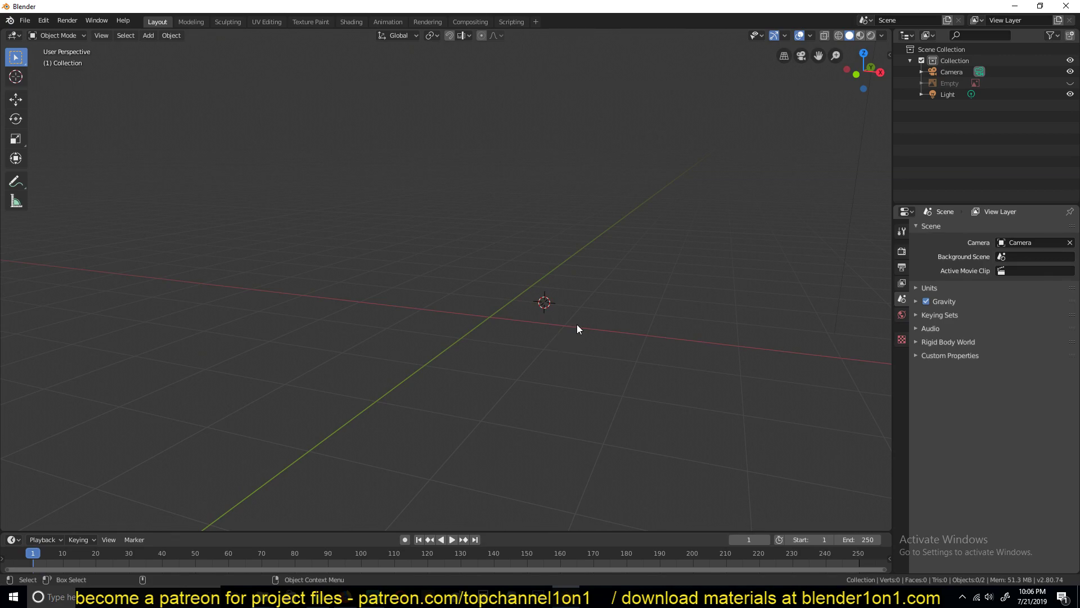
middle_click_drag(576, 329, 514, 303)
key("shift+a")
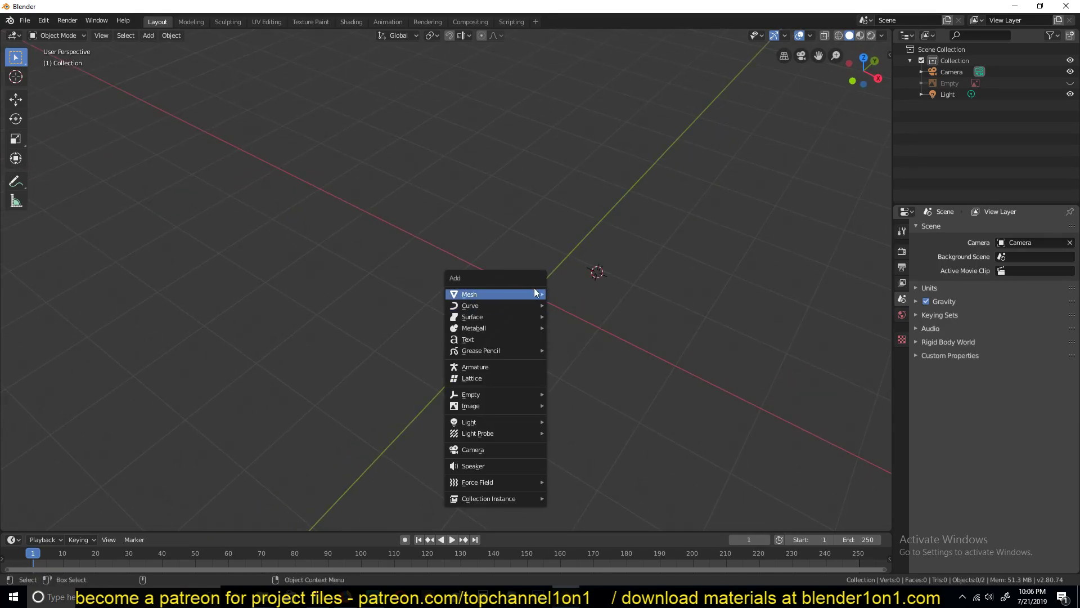
left_click(567, 294)
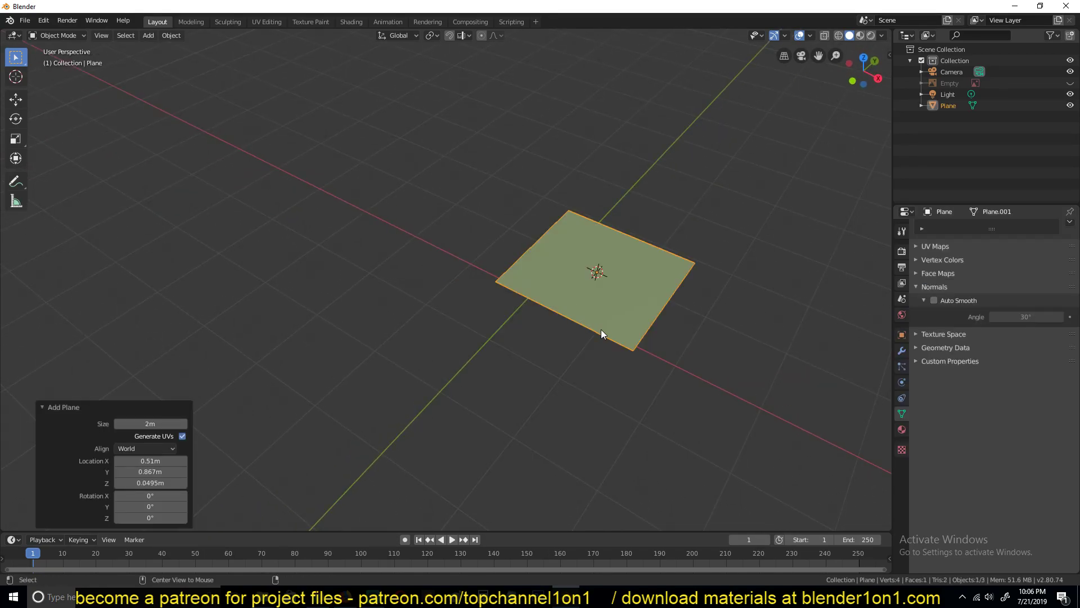
key("alt+g")
middle_click_drag(436, 355, 475, 341)
scroll(505, 319, "up", 3)
key("Tab")
scroll(495, 335, "down", 2)
scroll(495, 334, "up", 2)
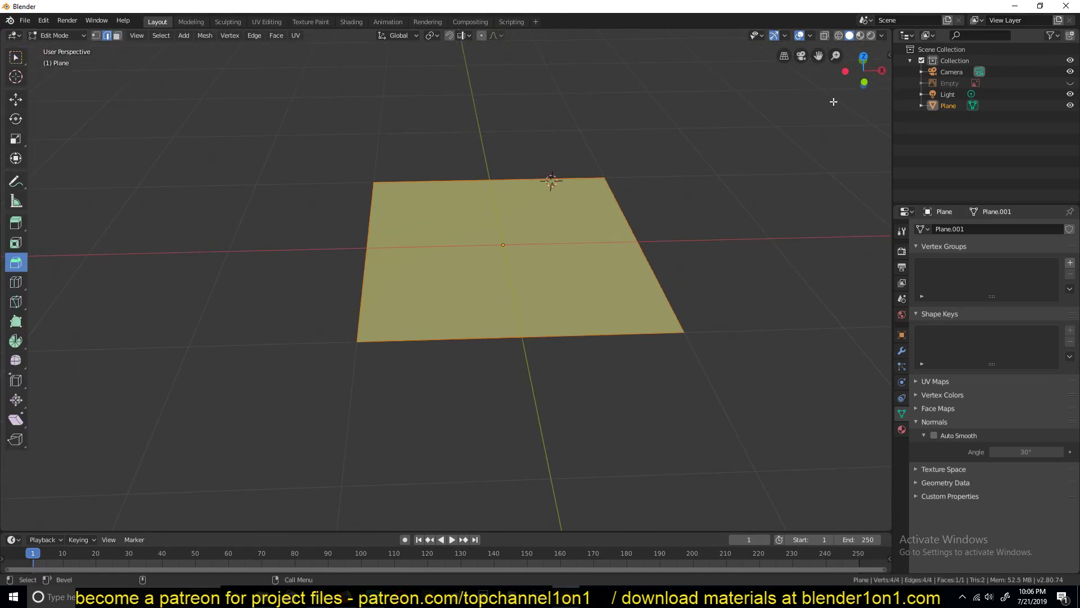
Show edge lengths, then raise the plane's right edge 0.73 m and scale it to 1.052.
left_click(810, 36)
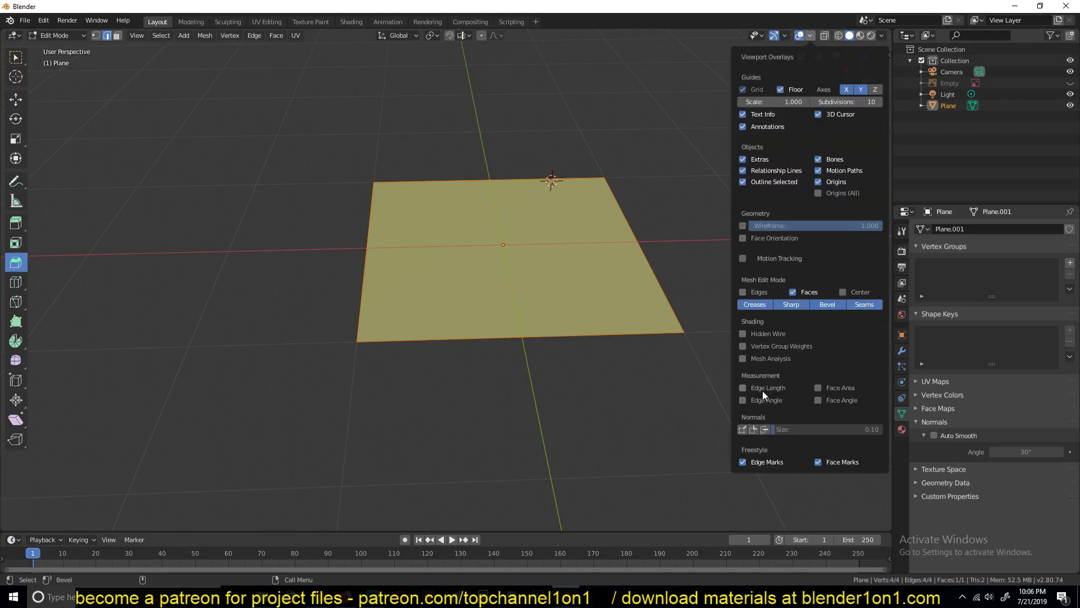
left_click(744, 389)
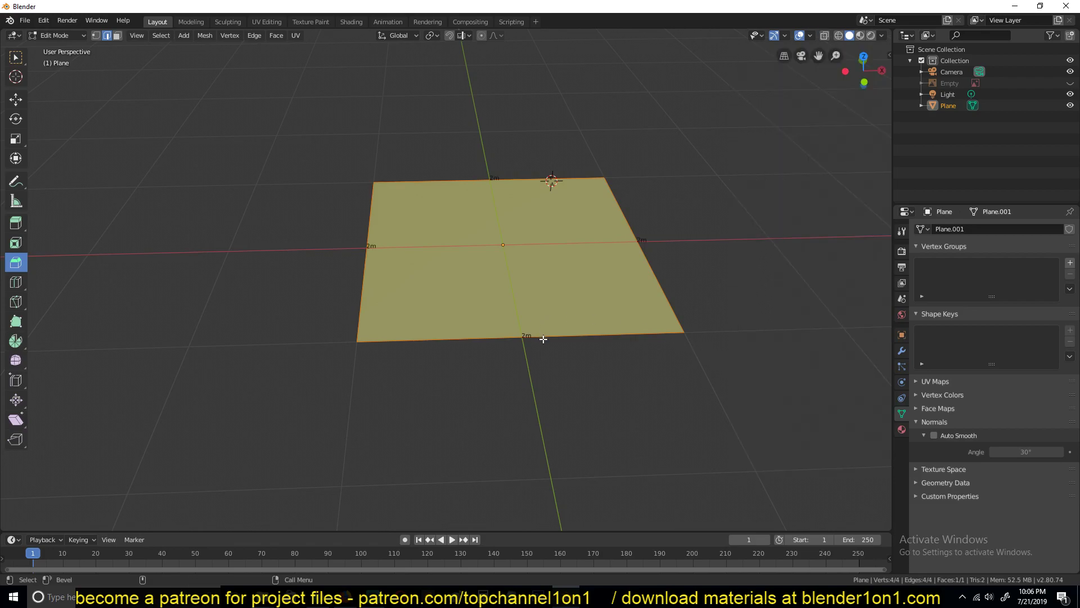
left_click(542, 336)
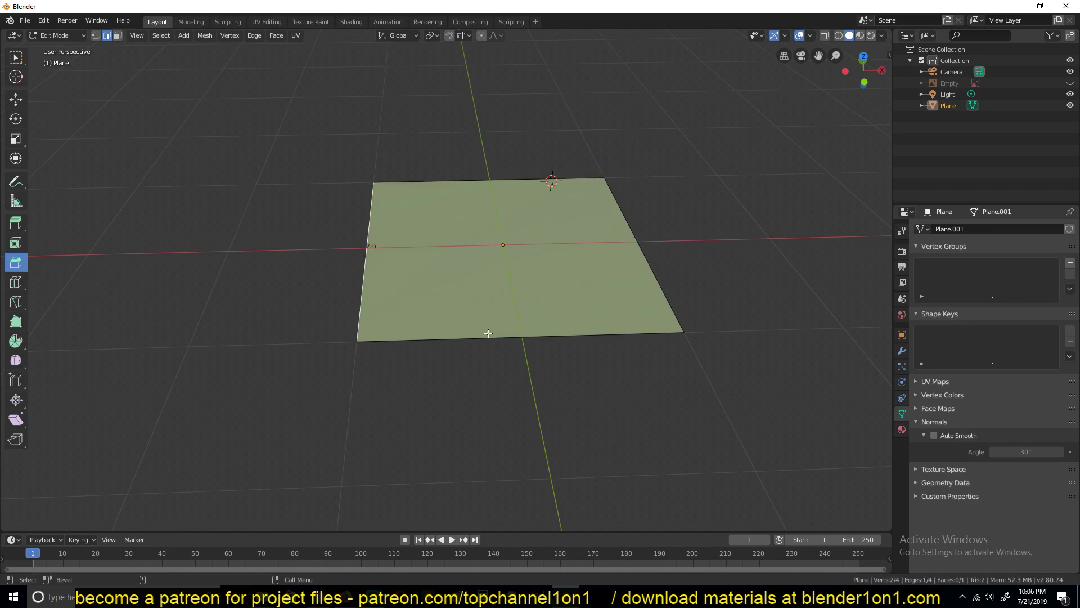
left_click(638, 246)
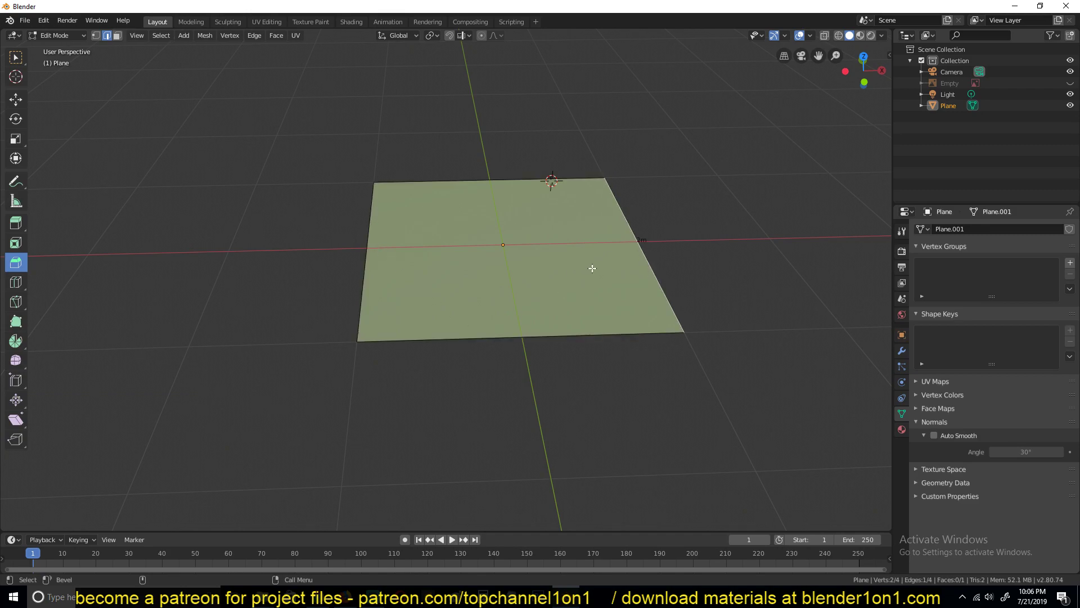
key("g")
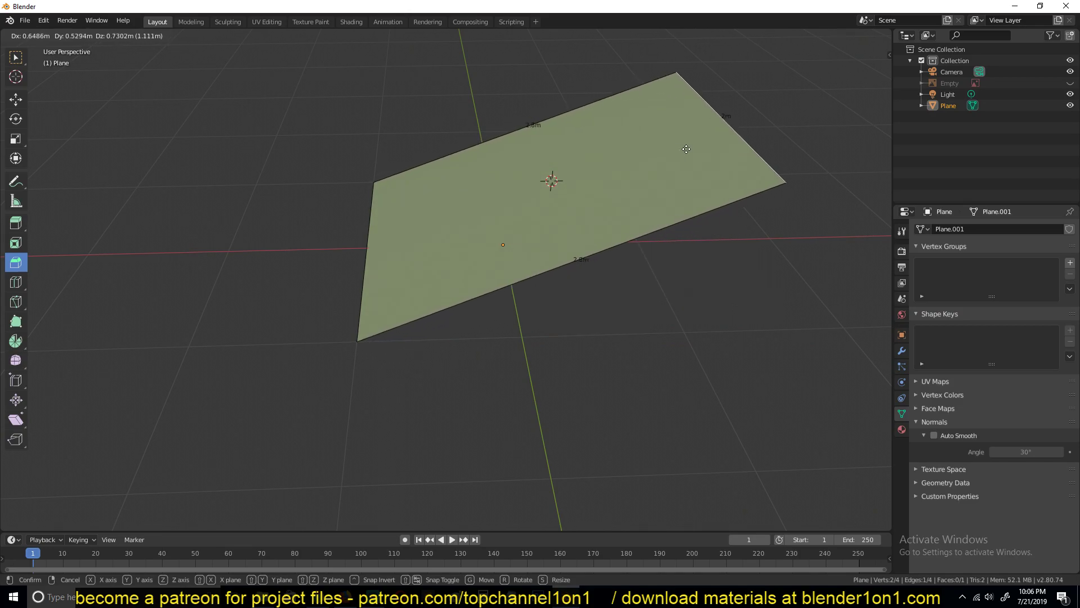
left_click(686, 149)
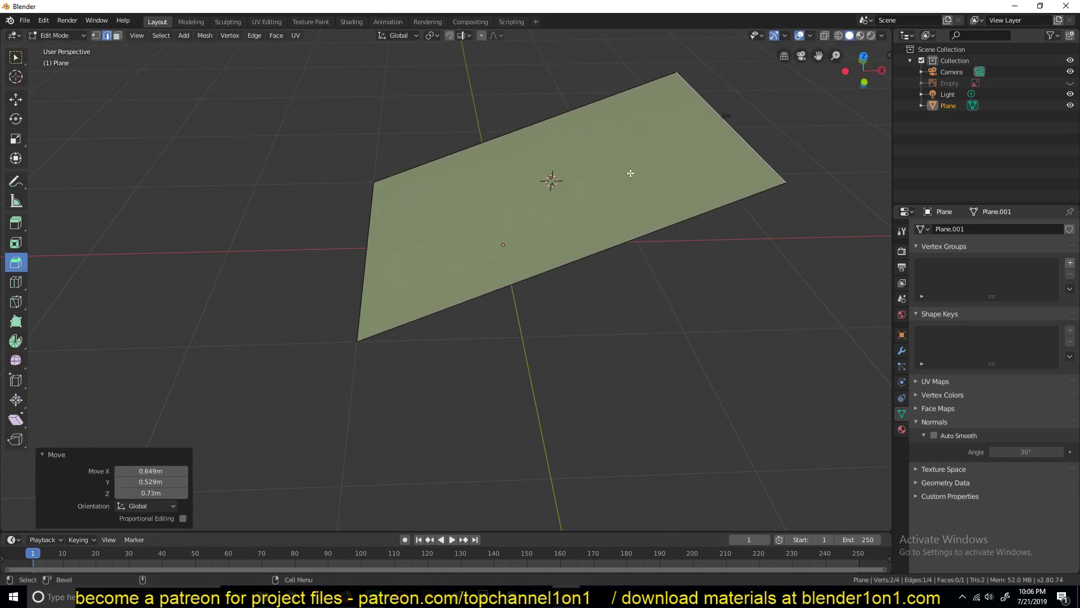
key("s")
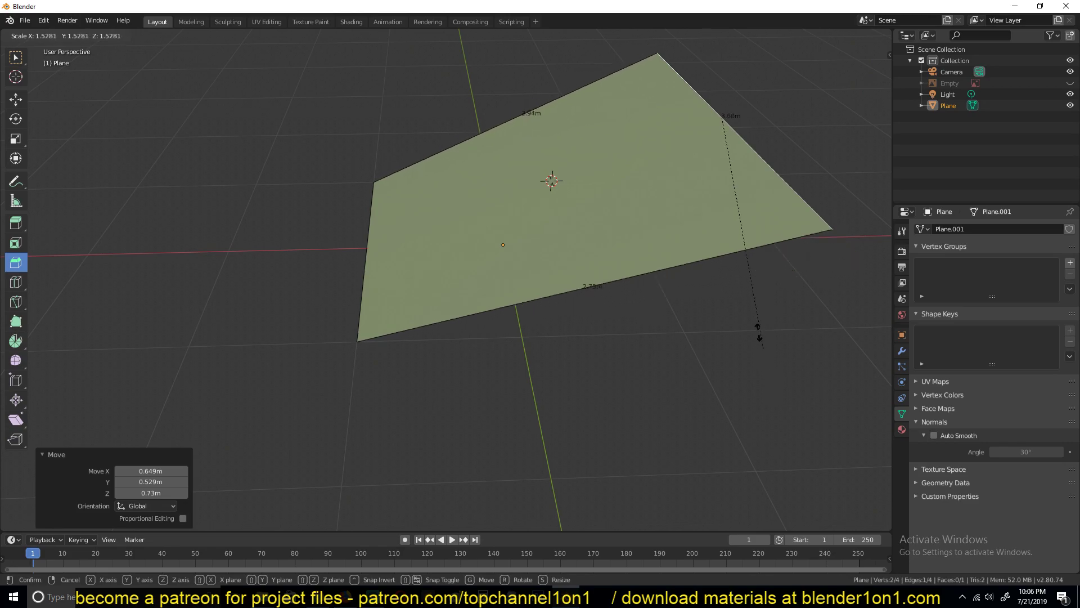
left_click(709, 279)
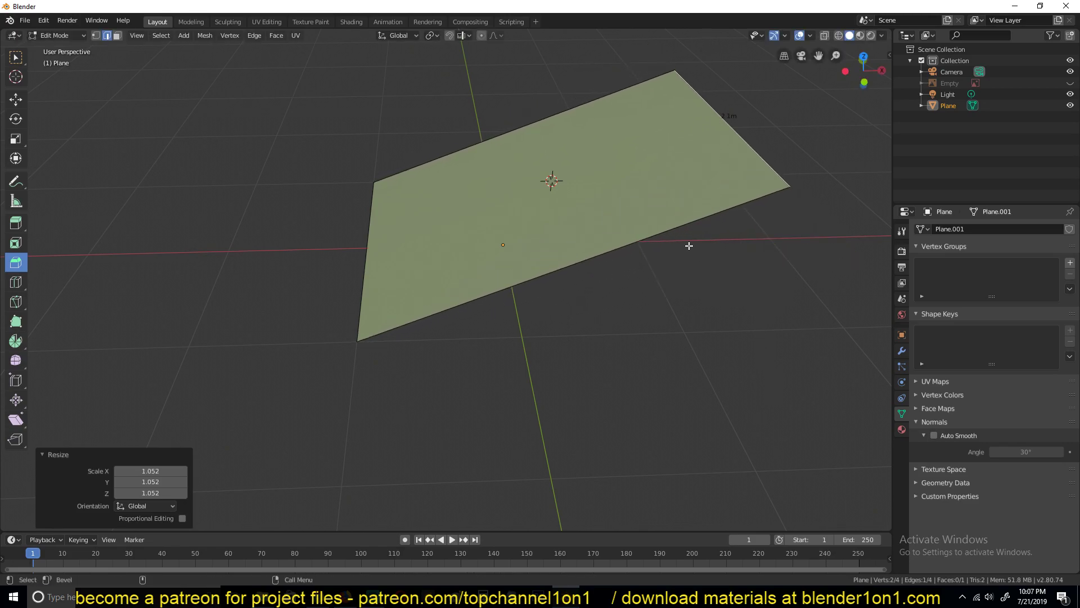
key("KP_1")
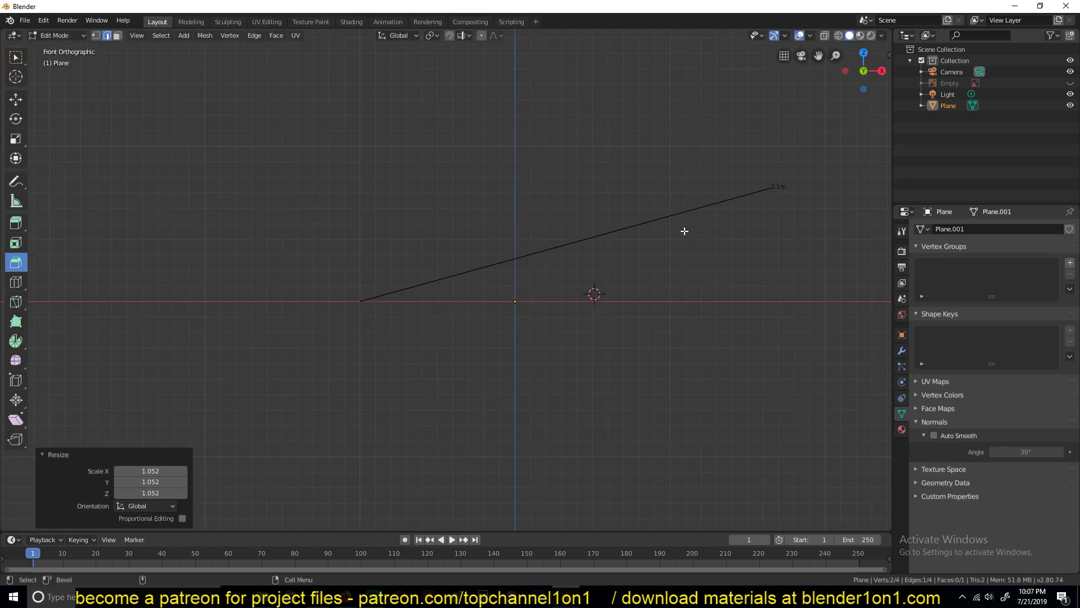
Return to Object Mode and delete the sloped plane.
key("Tab")
middle_click_drag(693, 159, 635, 214)
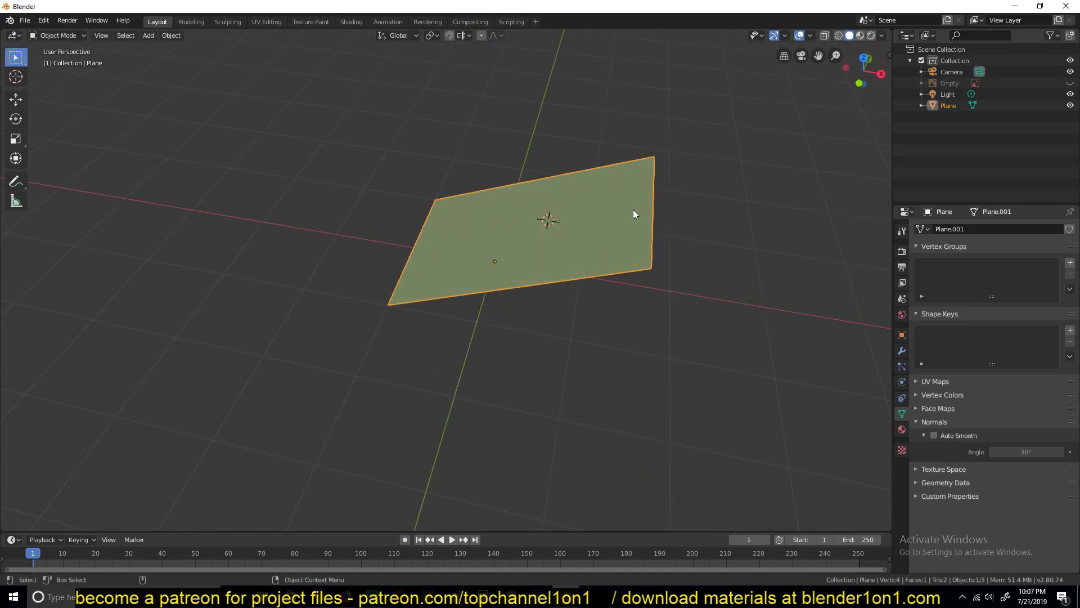
key("KP_1")
key("x")
left_click(627, 172)
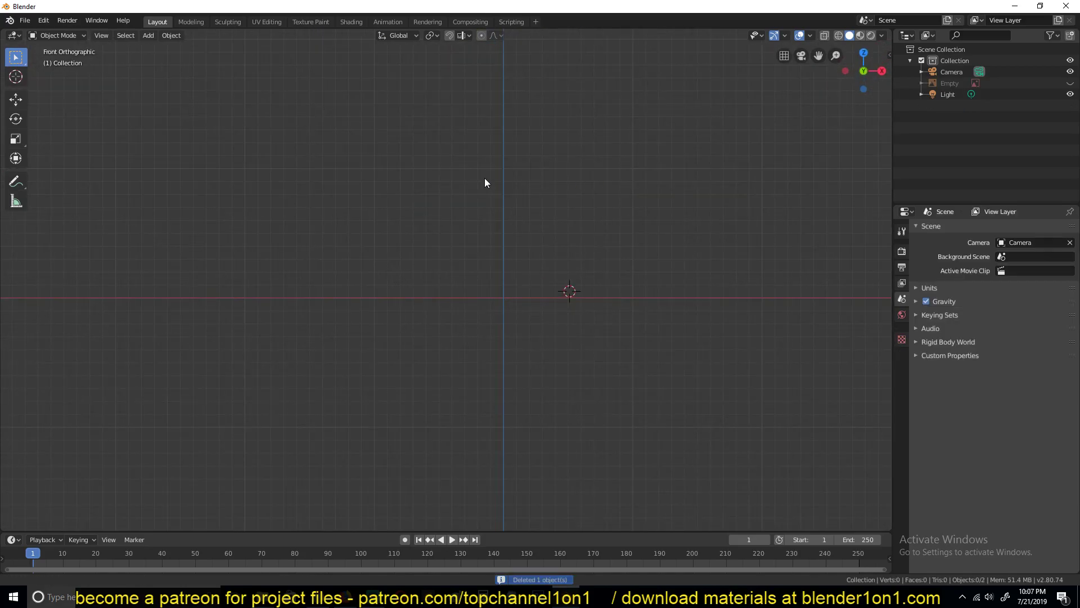
With the Measure tool, draw a test ruler up from the red axis, then remove it.
middle_click_drag(484, 183, 531, 224, "shift")
left_click(17, 200)
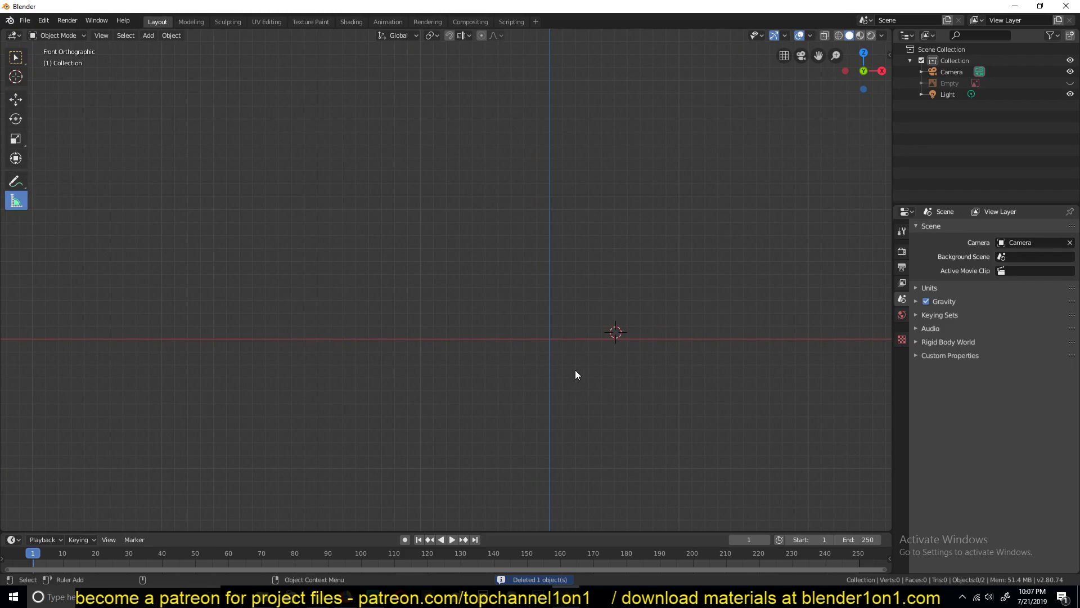
left_click_drag(565, 336, 572, 85)
key("Delete")
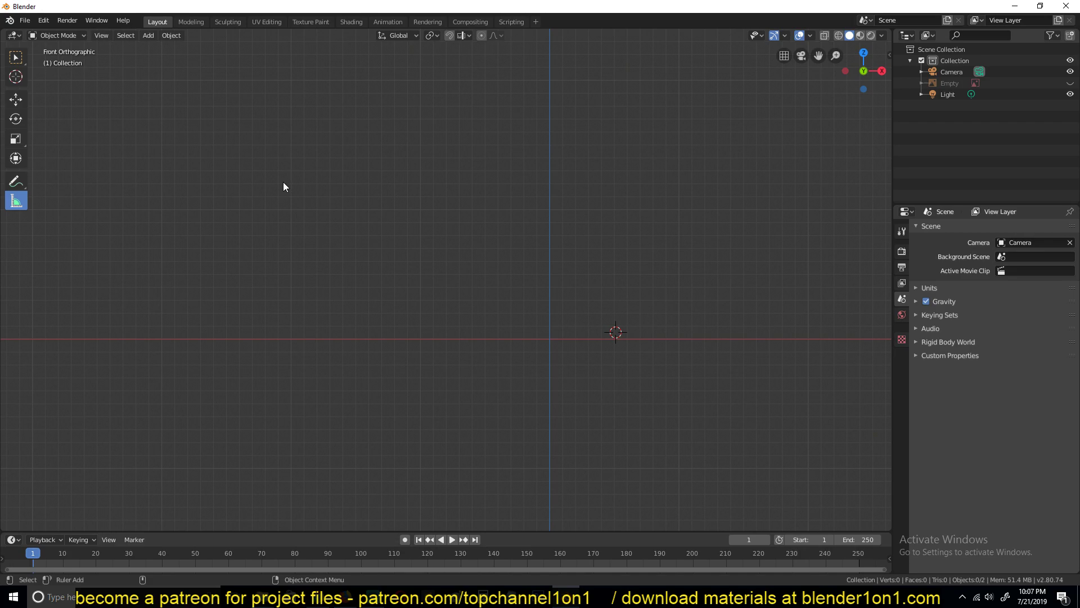
left_click(52, 22)
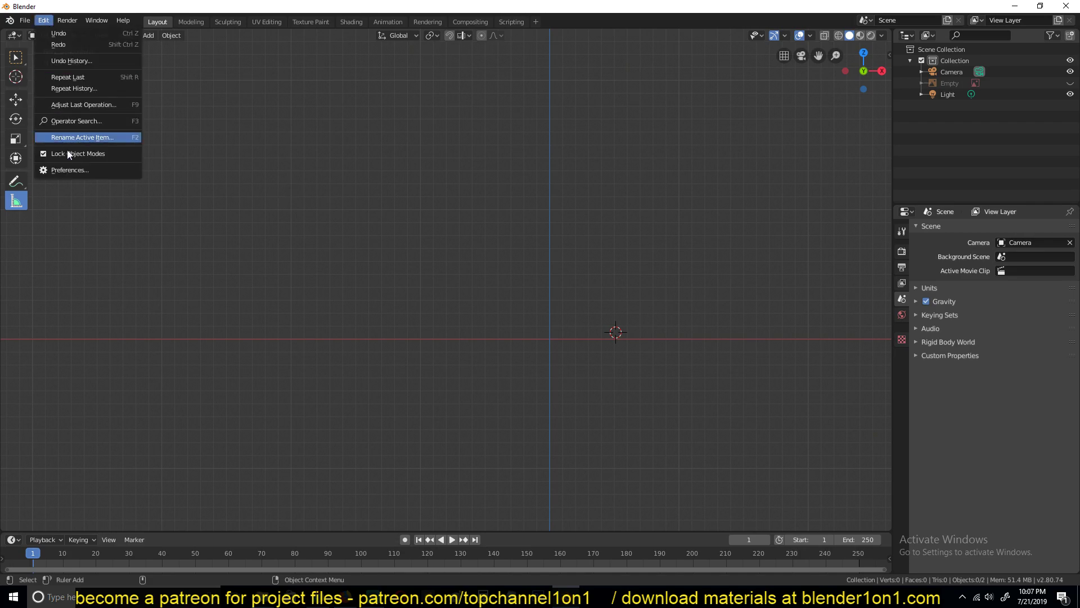
left_click(89, 170)
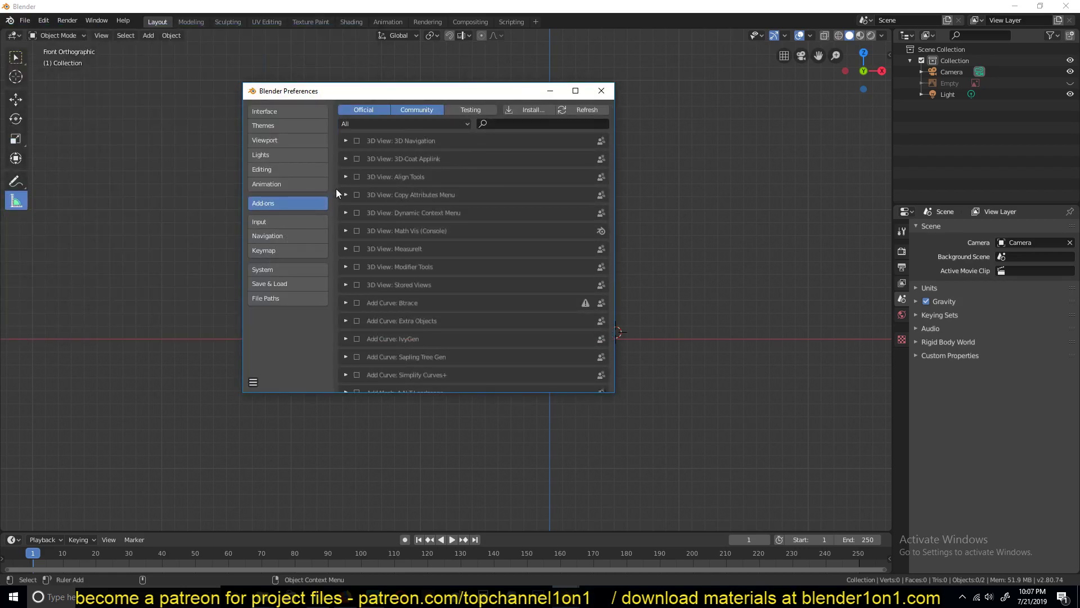
left_click(526, 122)
type("arc")
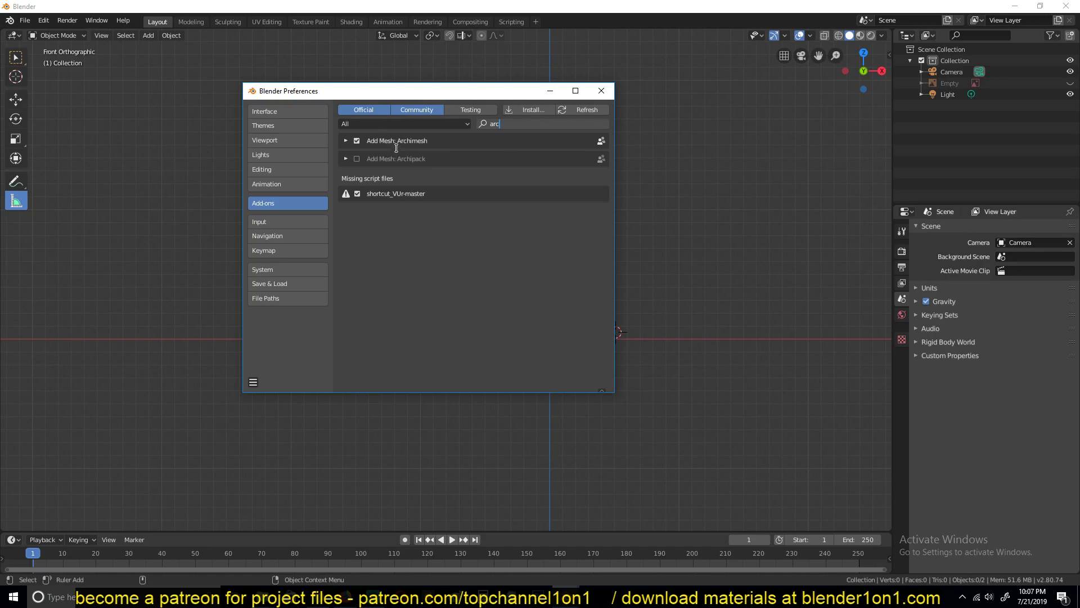
left_click(606, 92)
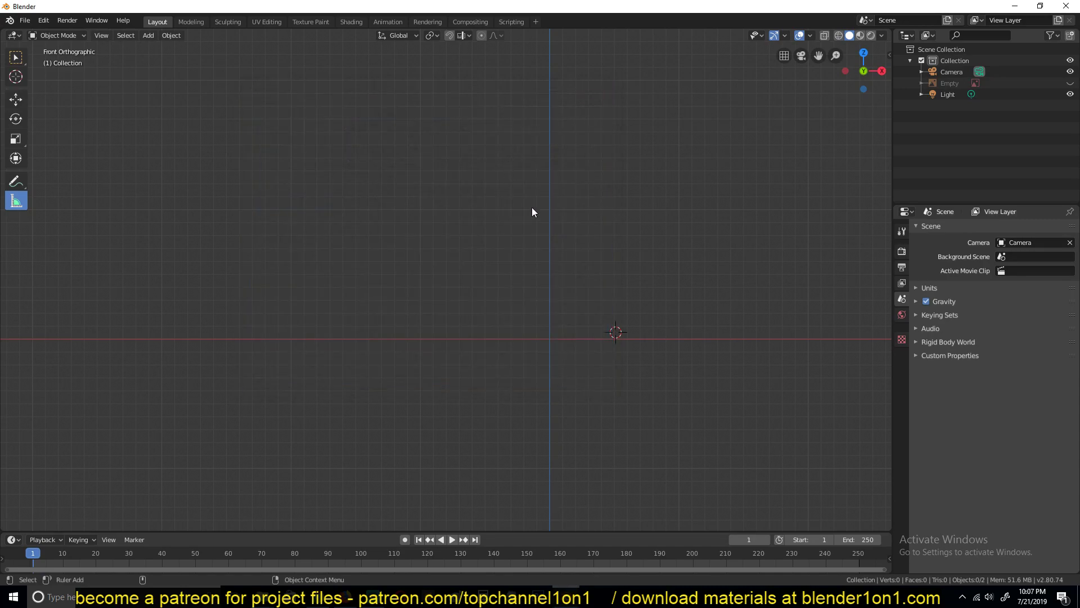
Add an Archimesh door as Door_Group at the origin and centre it in the view.
key("shift+a")
key("shift+a")
mouse_move(364, 163)
mouse_move(459, 277)
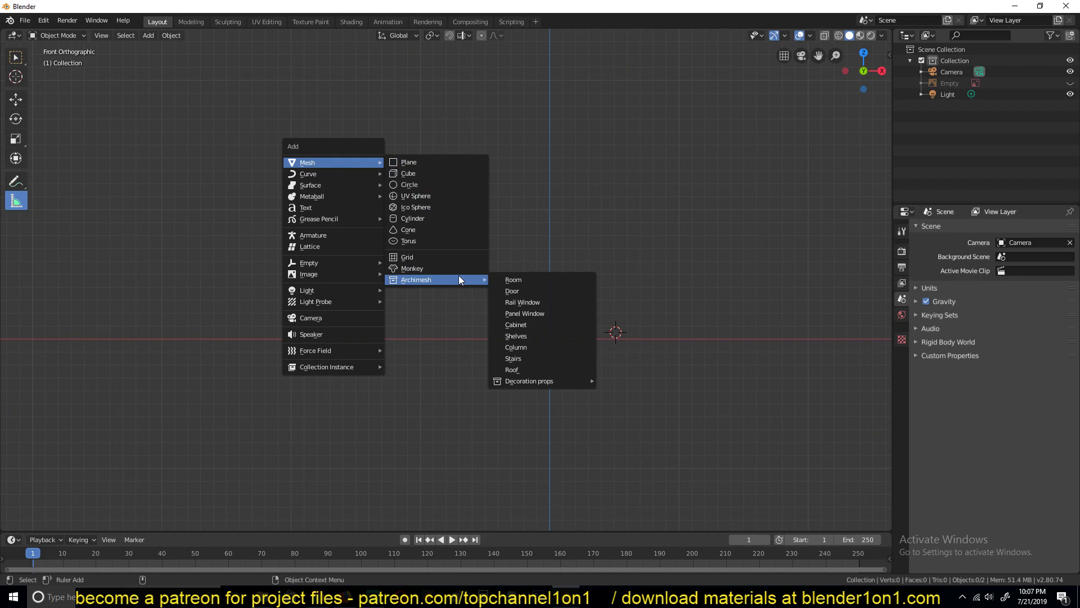
left_click(531, 292)
middle_click_drag(590, 307, 448, 362, "shift")
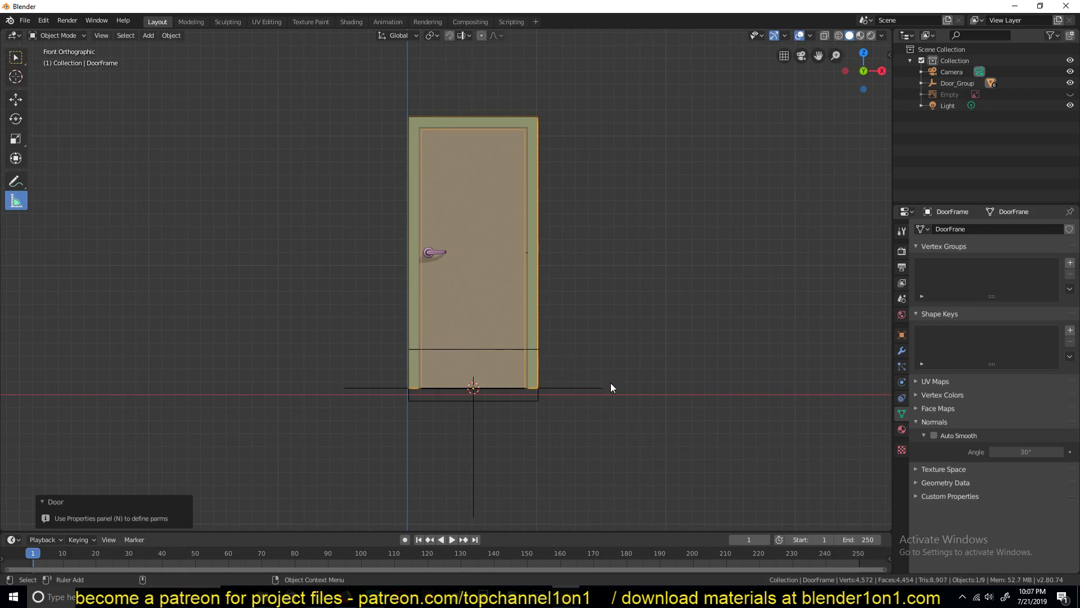
Measure the door's height with a ruler reading 2.07985 m.
left_click_drag(611, 385, 613, 117)
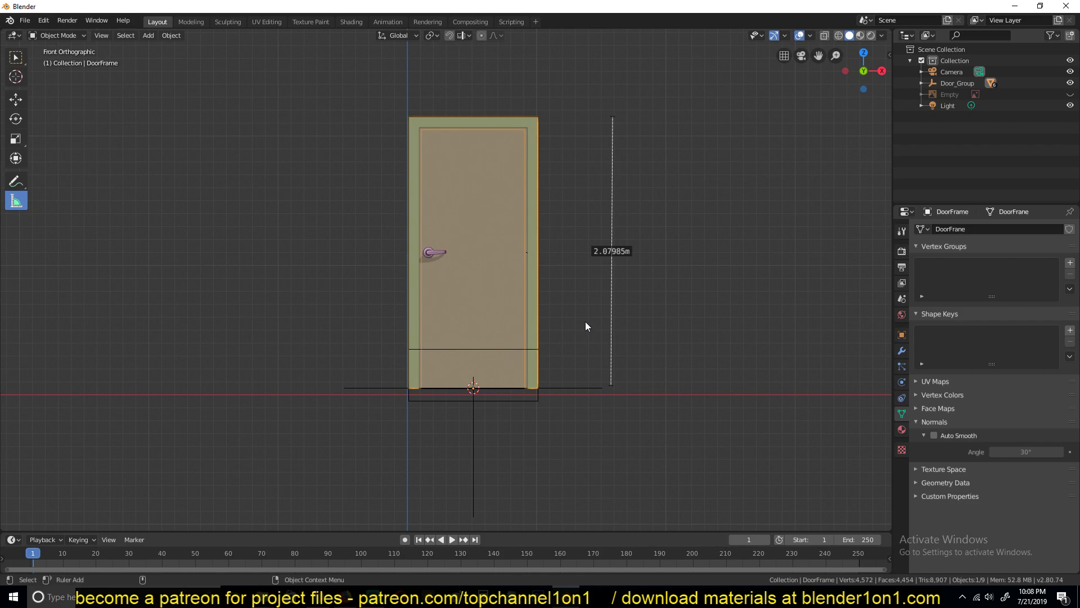
scroll(606, 222, "down", 1)
scroll(517, 229, "up", 2, "shift")
Move the whole Door_Group 0.522 m to the left.
left_click(473, 433)
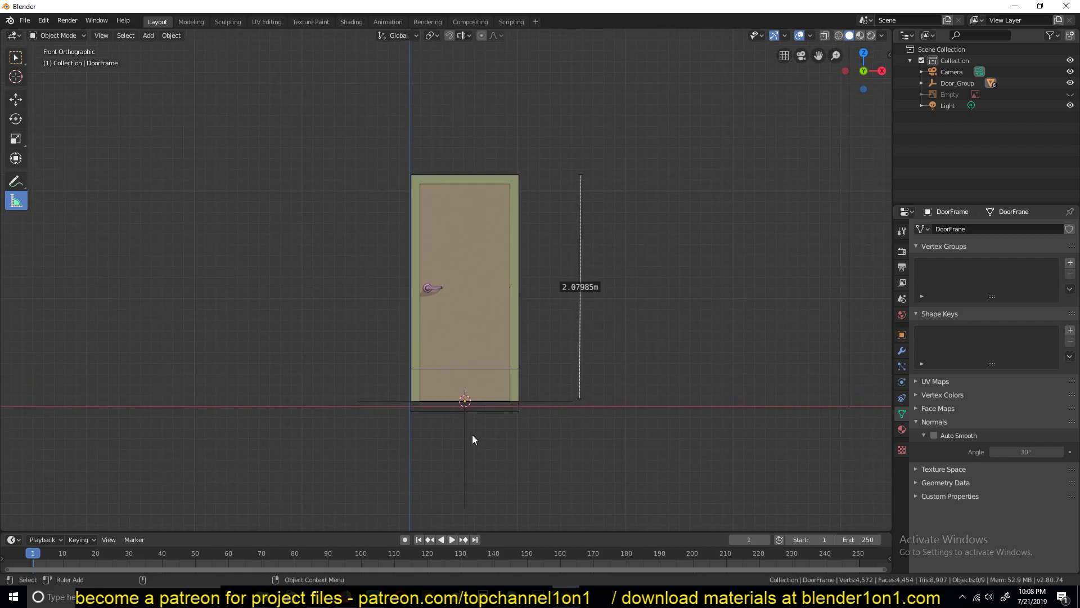
key("g")
left_click(412, 437)
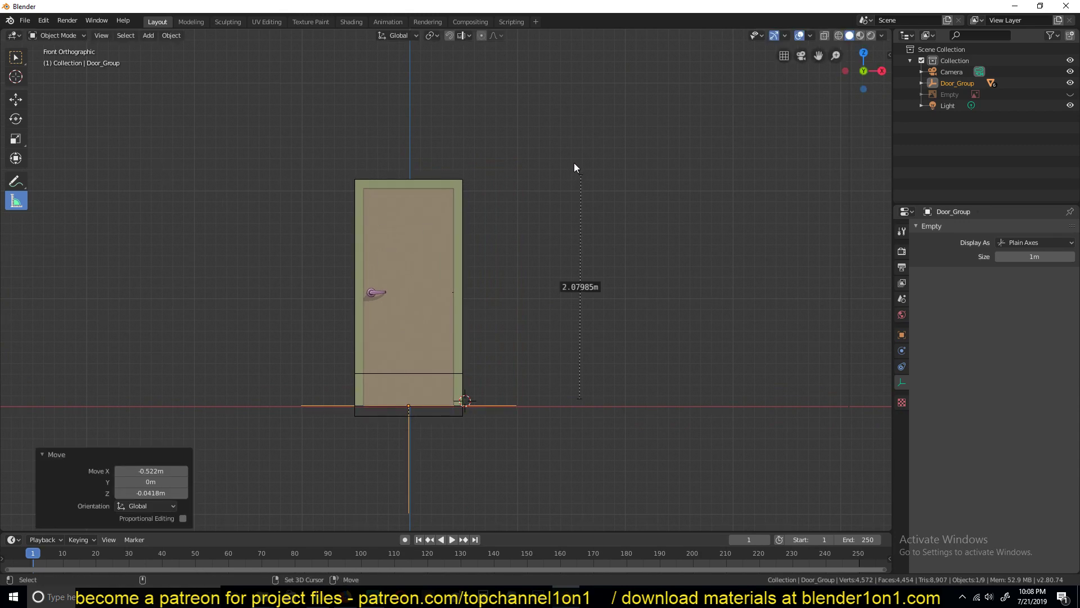
Browse the Add menu without adding anything, then orbit around the door.
key("shift+a")
mouse_move(548, 161)
mouse_move(649, 283)
middle_click_drag(393, 210, 454, 143)
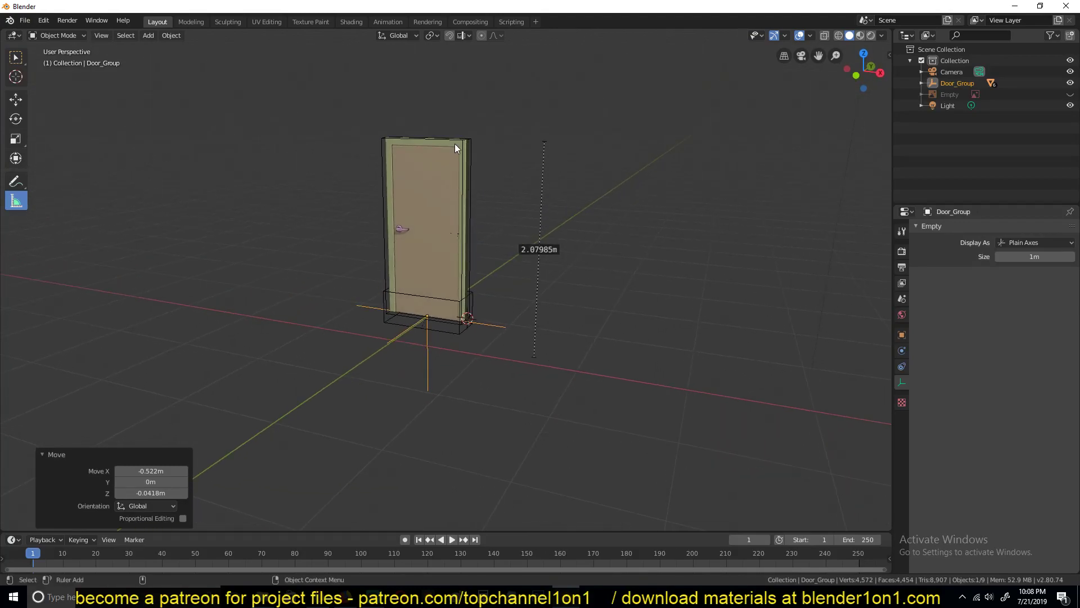
Add Archimesh stairs beside the door and switch them to the Rounded model.
key("shift+a")
mouse_move(457, 145)
mouse_move(545, 261)
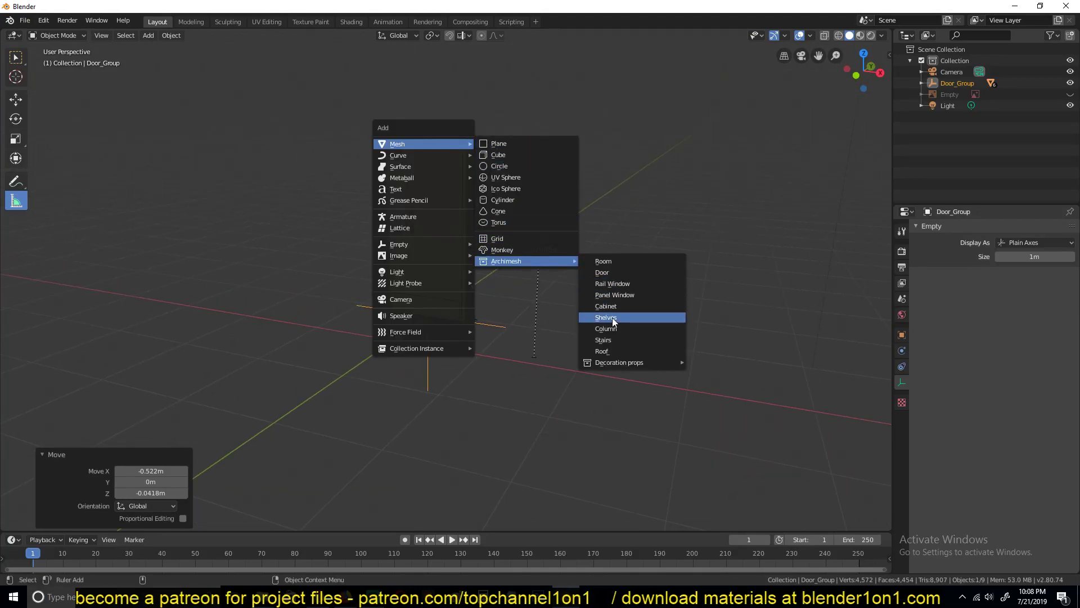
left_click(615, 338)
mouse_move(615, 339)
middle_mouse_down()
mouse_move(526, 292)
mouse_move(606, 313)
mouse_move(610, 344)
middle_mouse_up()
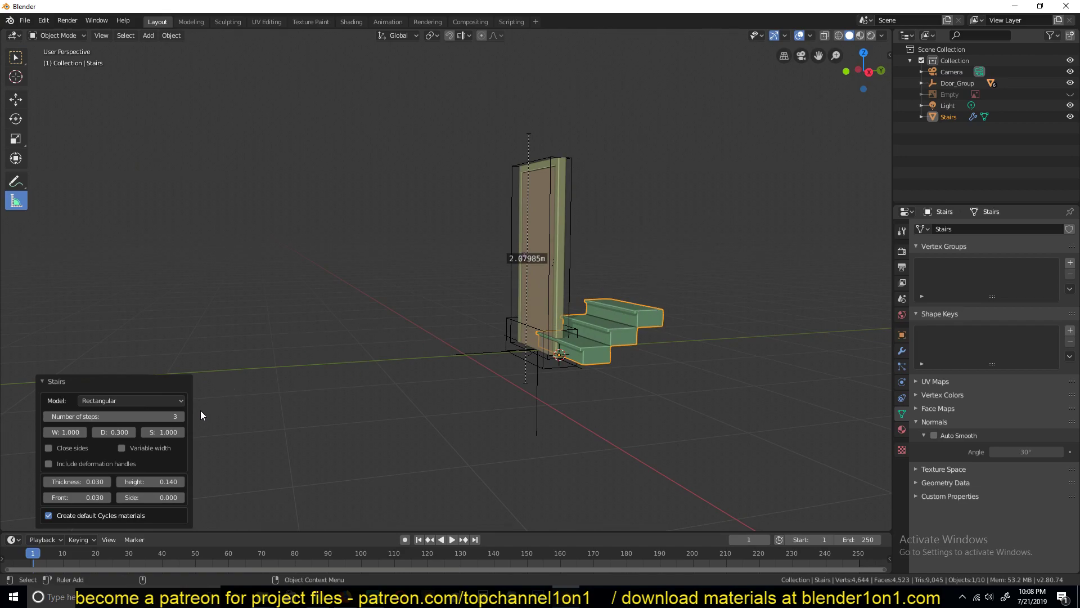
left_click(183, 400)
left_click(157, 425)
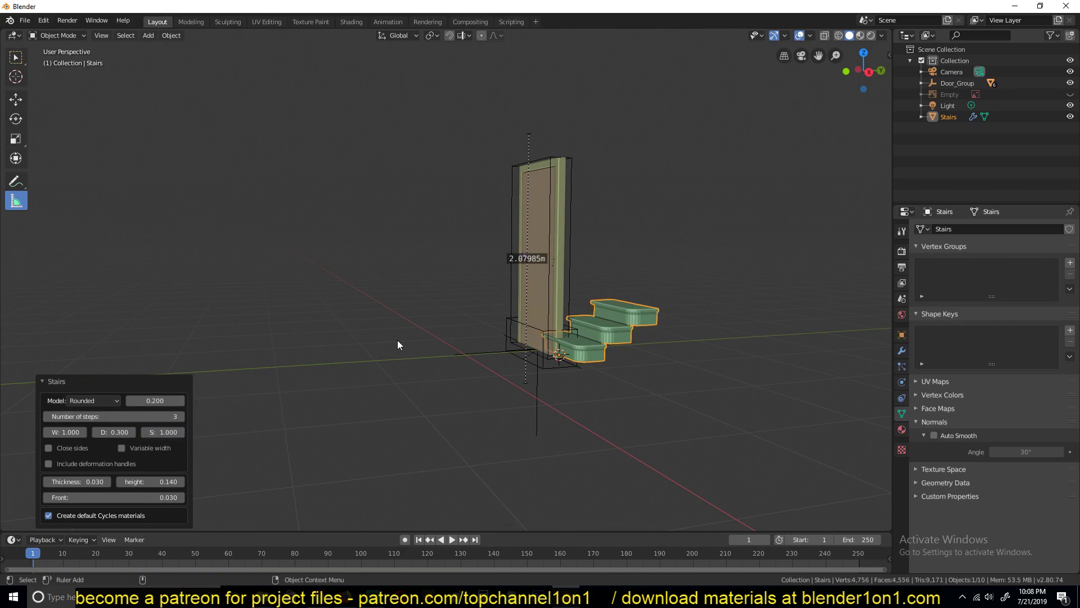
Orbit to face the door and draw a new ruler measurement across it.
middle_click_drag(398, 345, 581, 349)
middle_click_drag(454, 313, 467, 299)
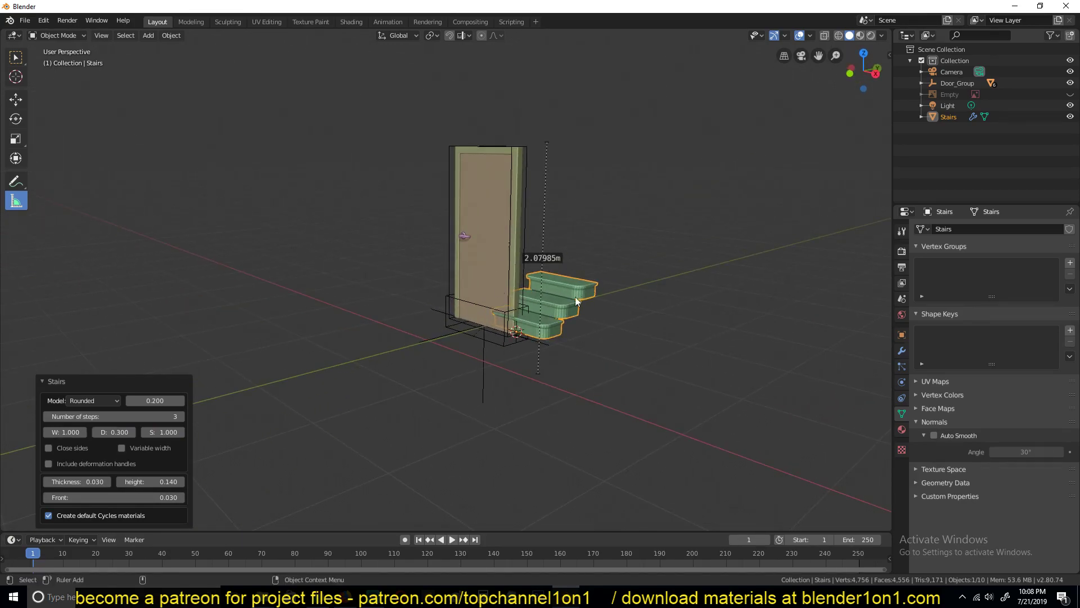
left_click_drag(370, 130, 604, 330)
In front orthographic view, box-select the door and the stairs.
key("KP_1")
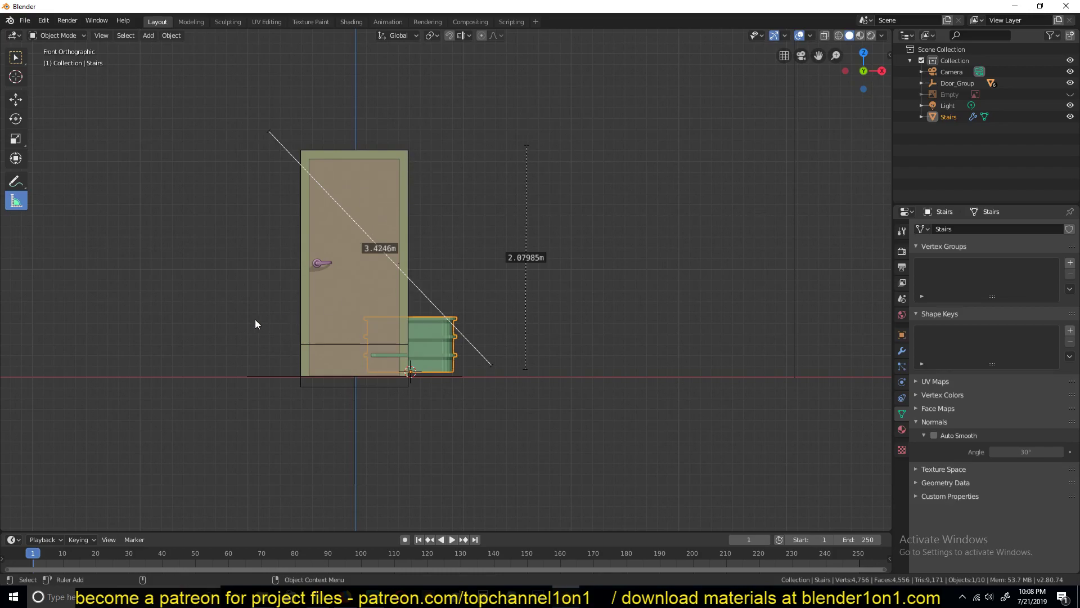
scroll(379, 174, "down", 1)
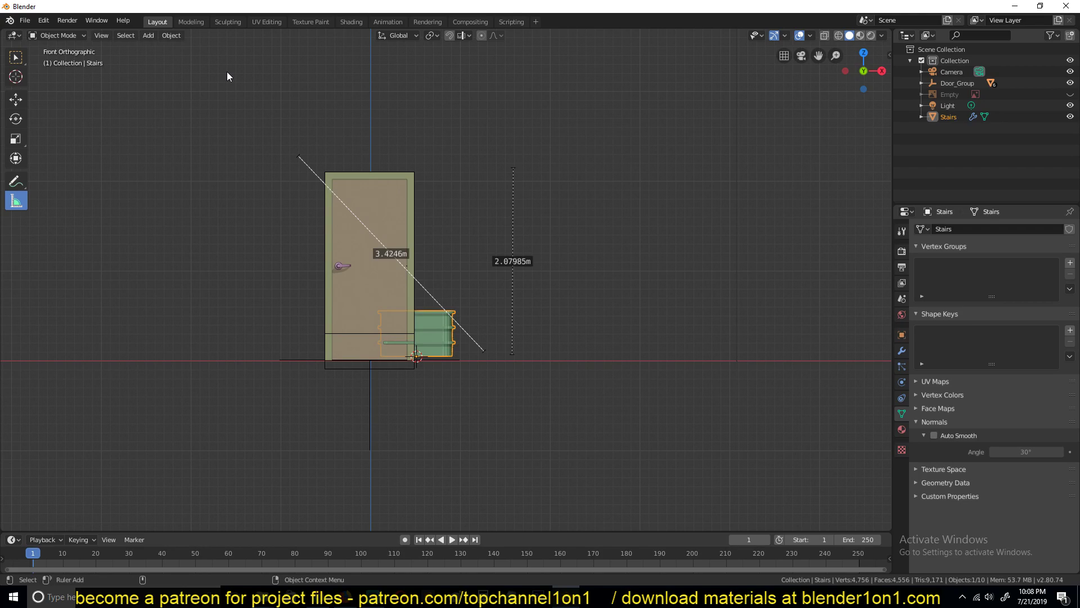
key("w")
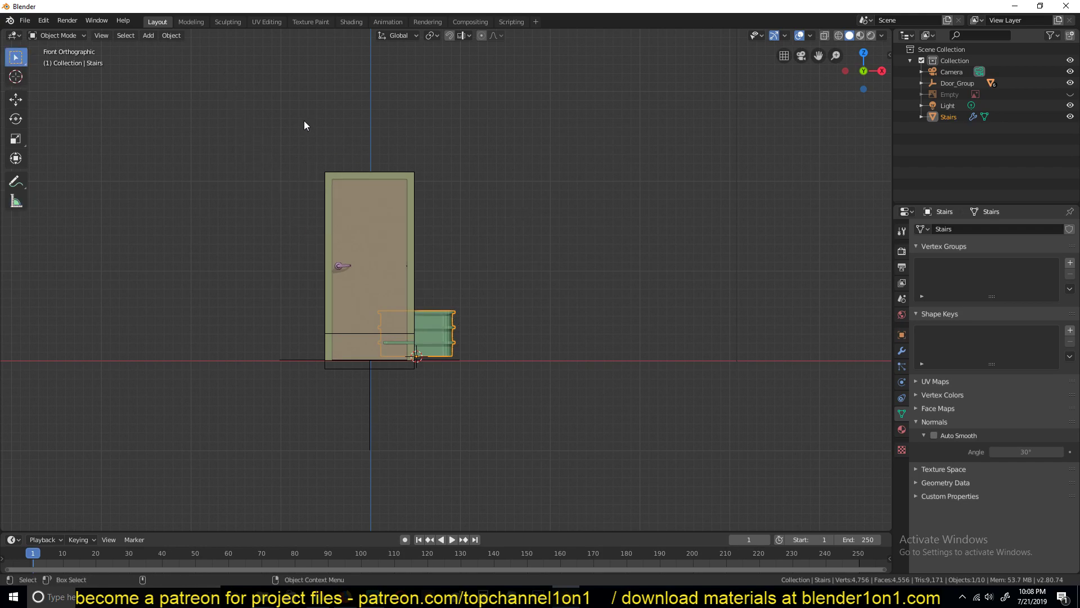
left_click_drag(225, 123, 586, 370)
Delete the door and stairs, then add a plane rotated 90° on X and placed at the axes.
key("Delete")
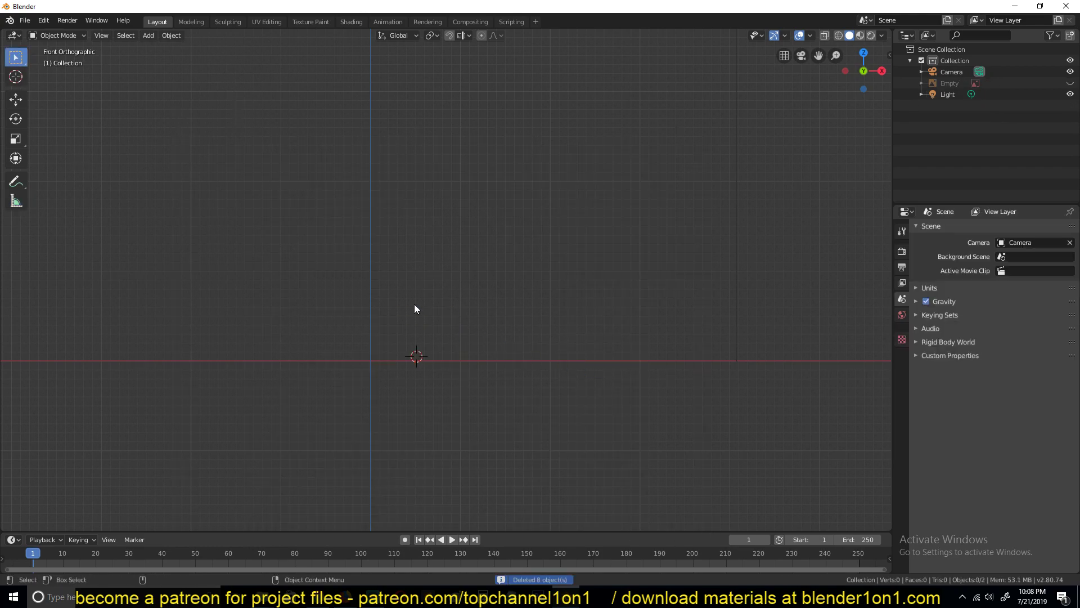
key("shift+a")
mouse_move(378, 301)
left_click(438, 301)
type("rx")
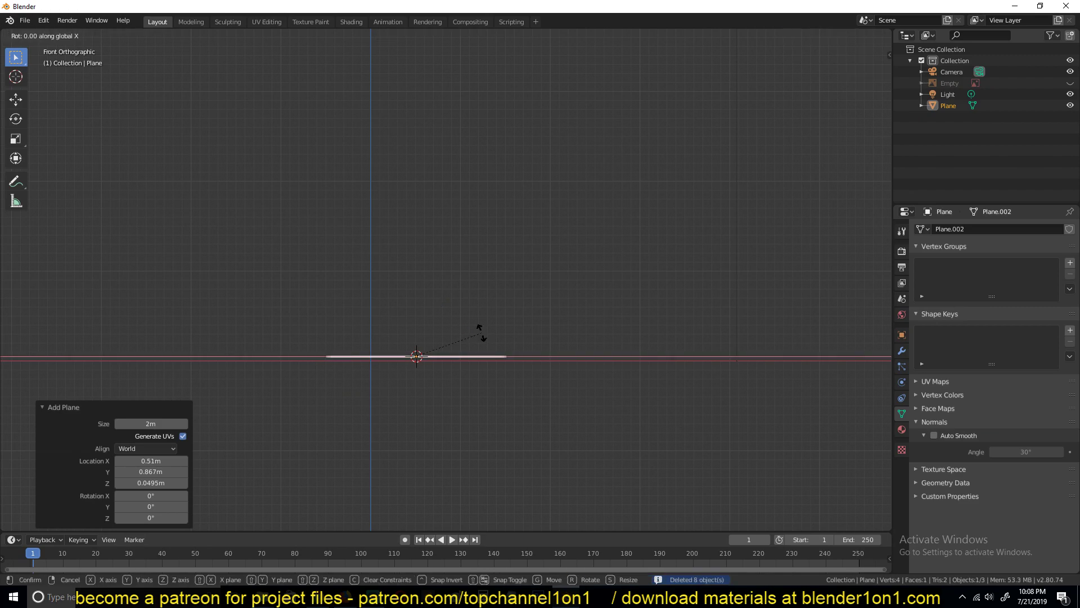
type("90")
key("Return")
key("g")
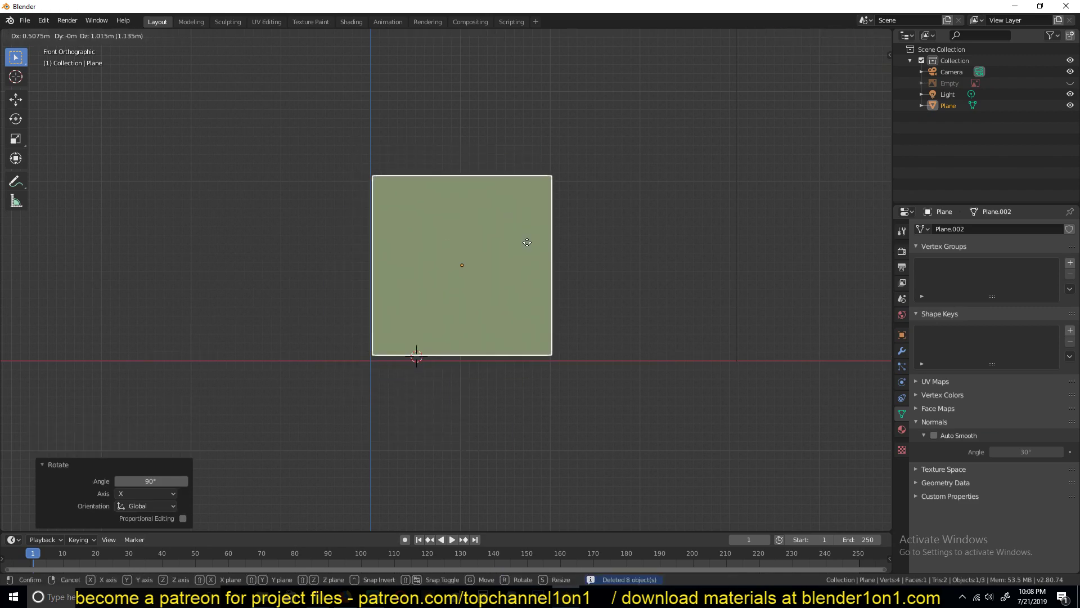
left_click(512, 240)
In vertex mode, slide the plane's top-left corner 1.37 m right with the move gizmo.
key("Tab")
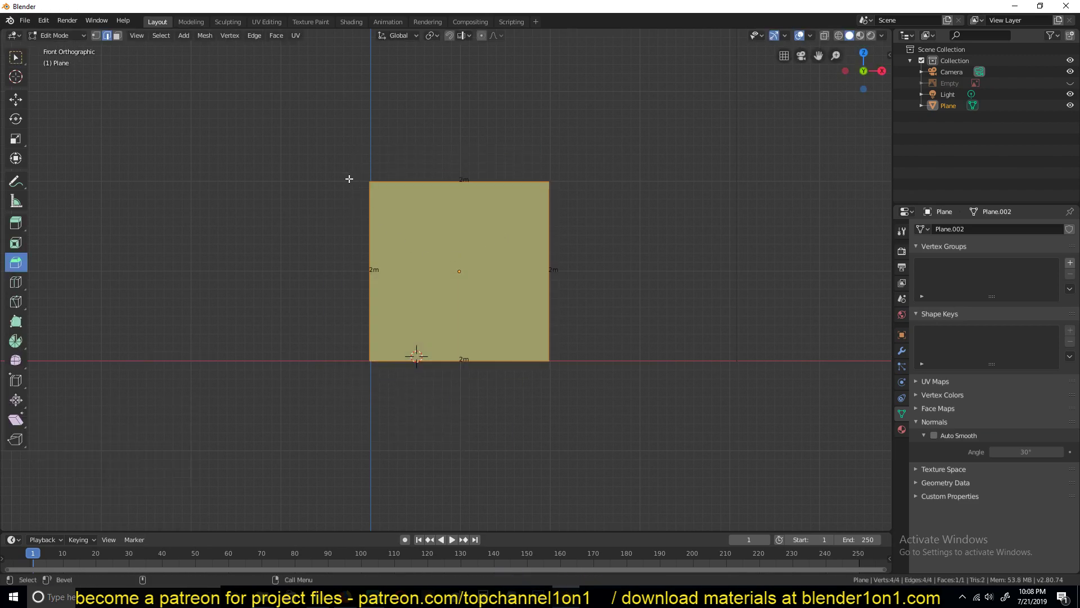
key("1")
left_click(15, 99)
left_click(370, 182)
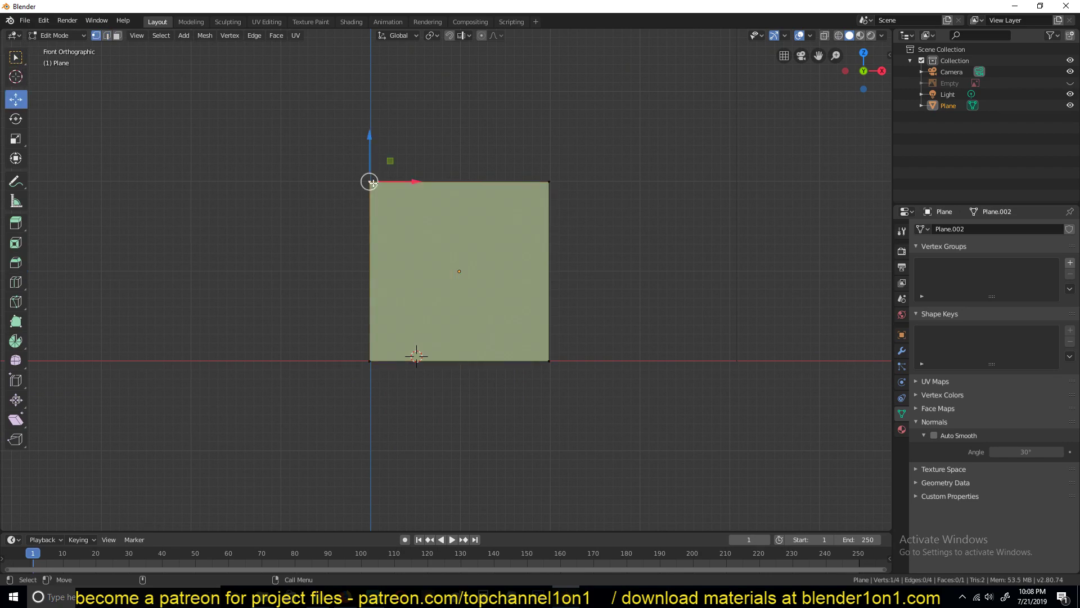
left_click_drag(421, 191, 540, 200)
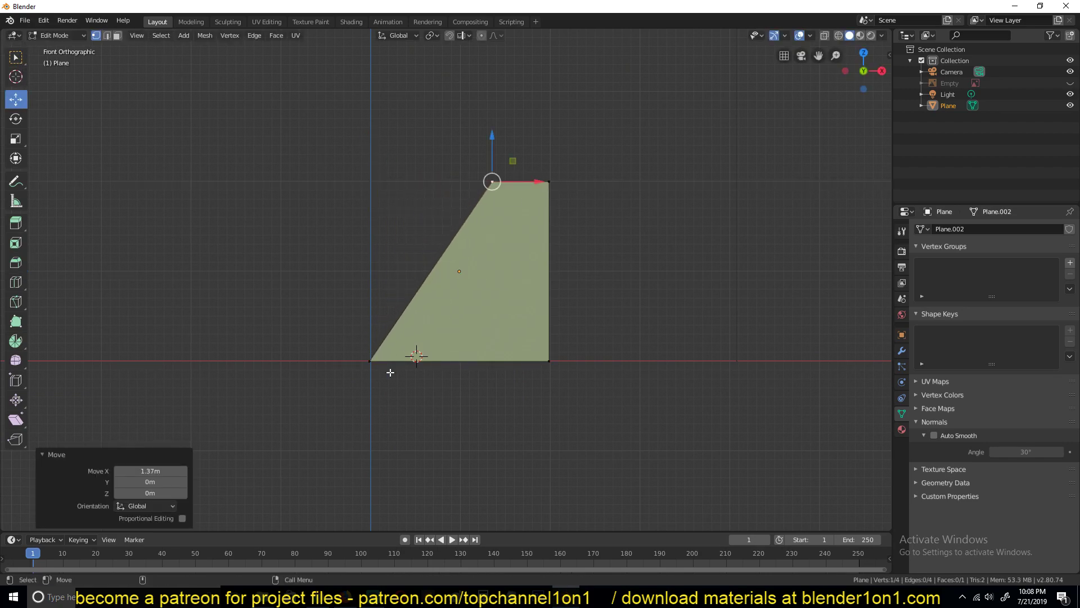
Select the whole plane and turn on Edge Angle and Face Angle overlays (124.331°, 90°, 55.669°).
key("2")
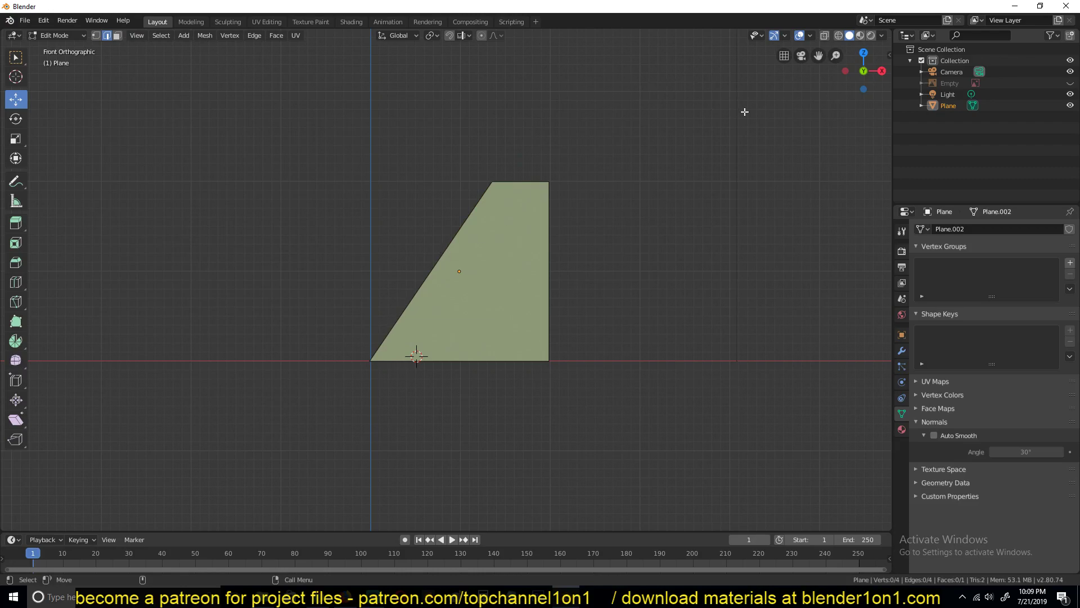
key("a")
left_click(811, 35)
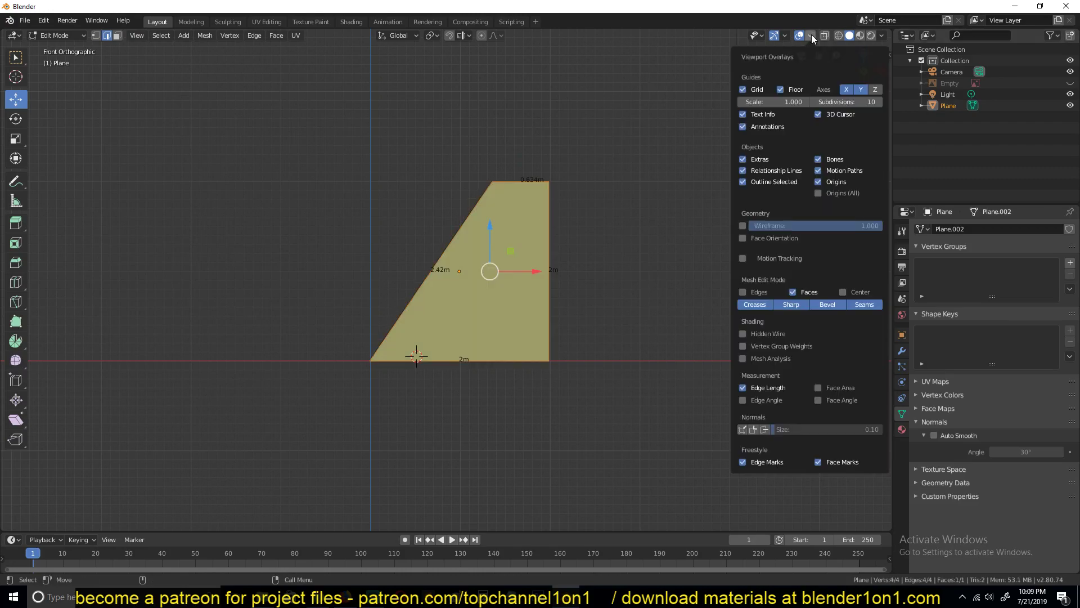
key("Tab")
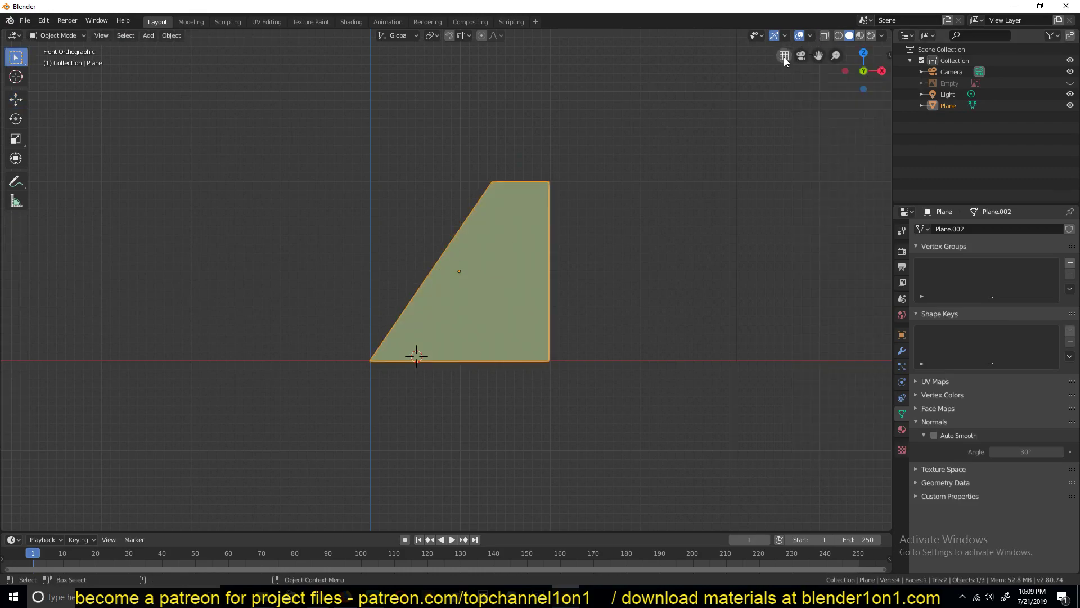
left_click(810, 35)
key("Tab")
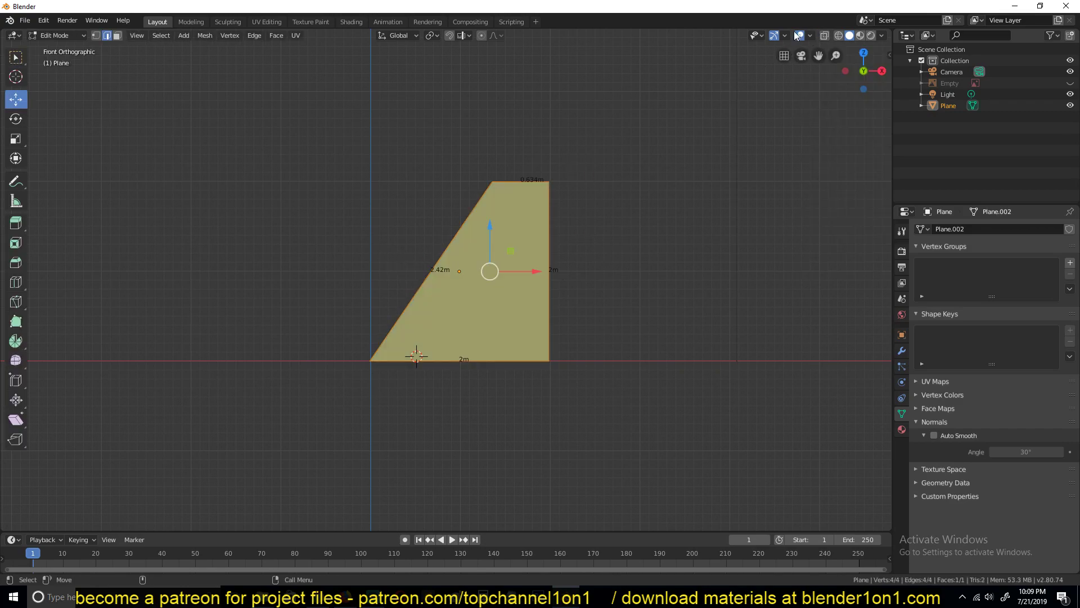
left_click(809, 35)
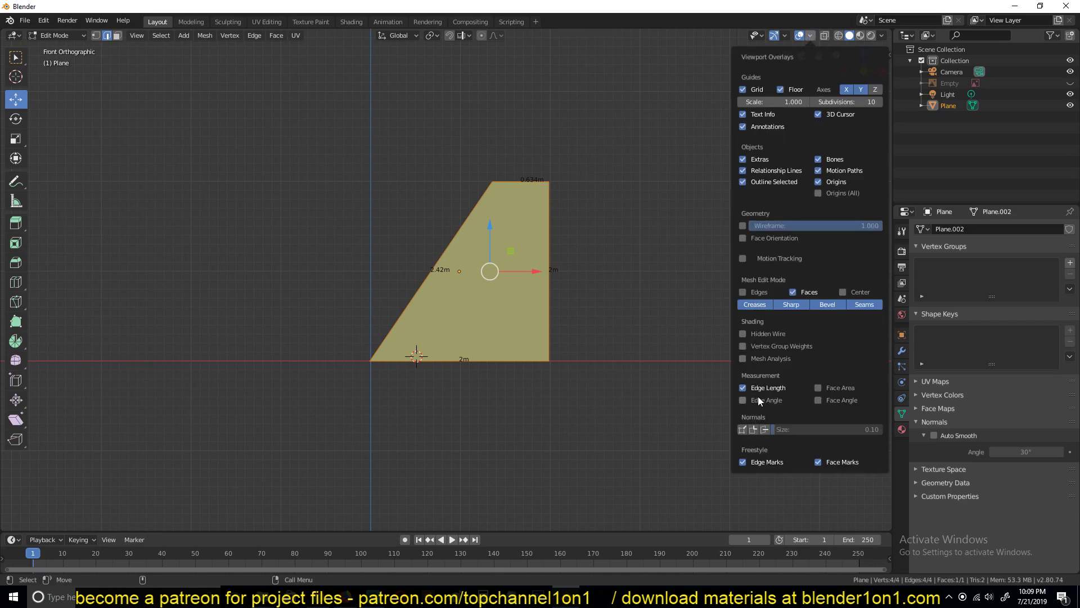
left_click(743, 401)
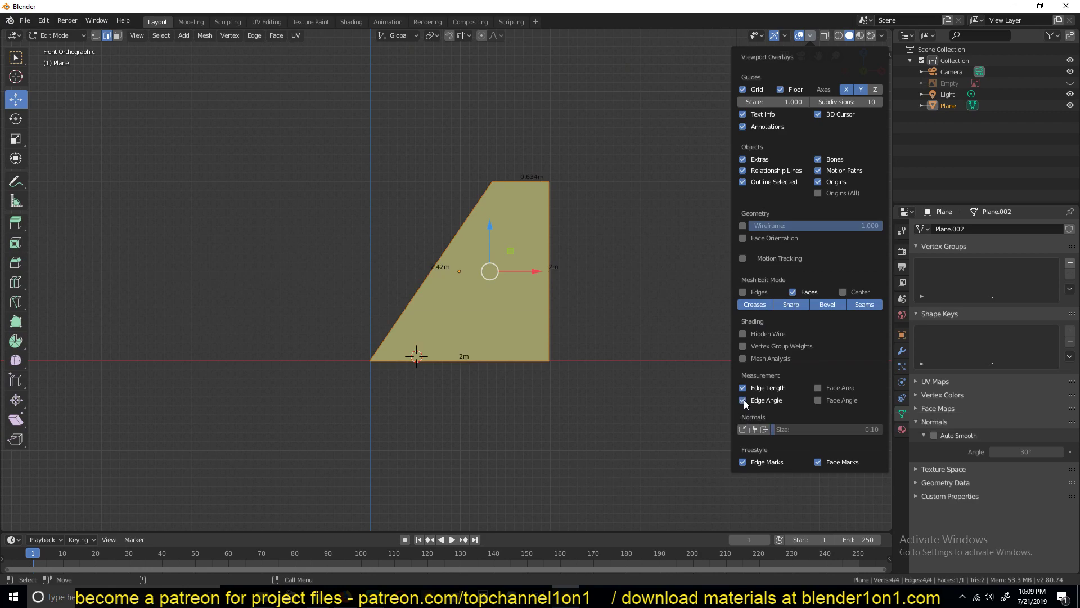
left_click(818, 401)
Move the top-left vertex along the X axis to a new position.
scroll(621, 276, "up", 1)
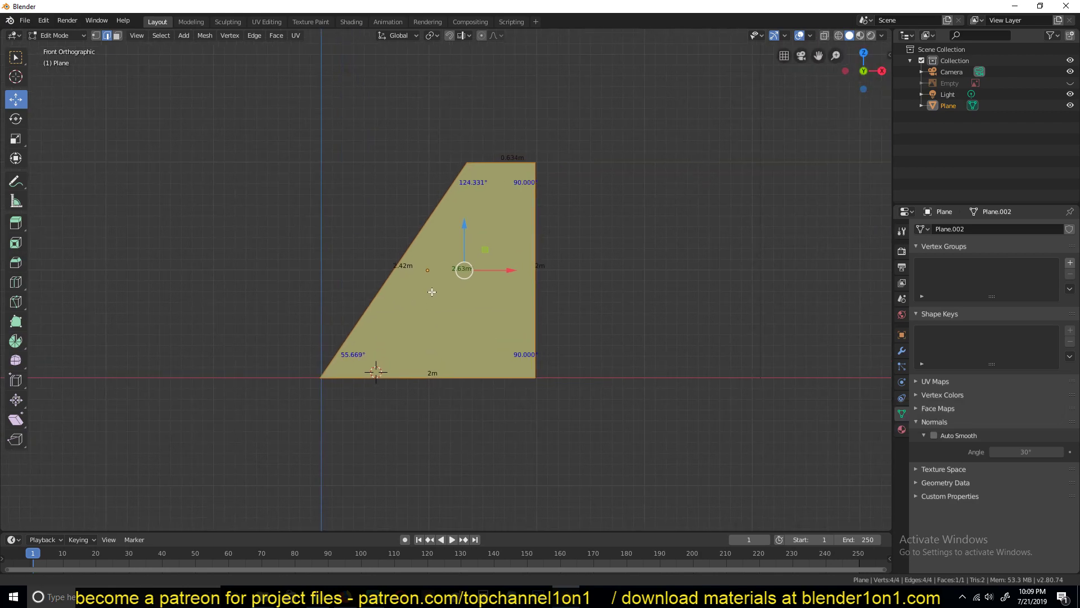
key("1")
left_click(466, 163)
key("g")
key("x")
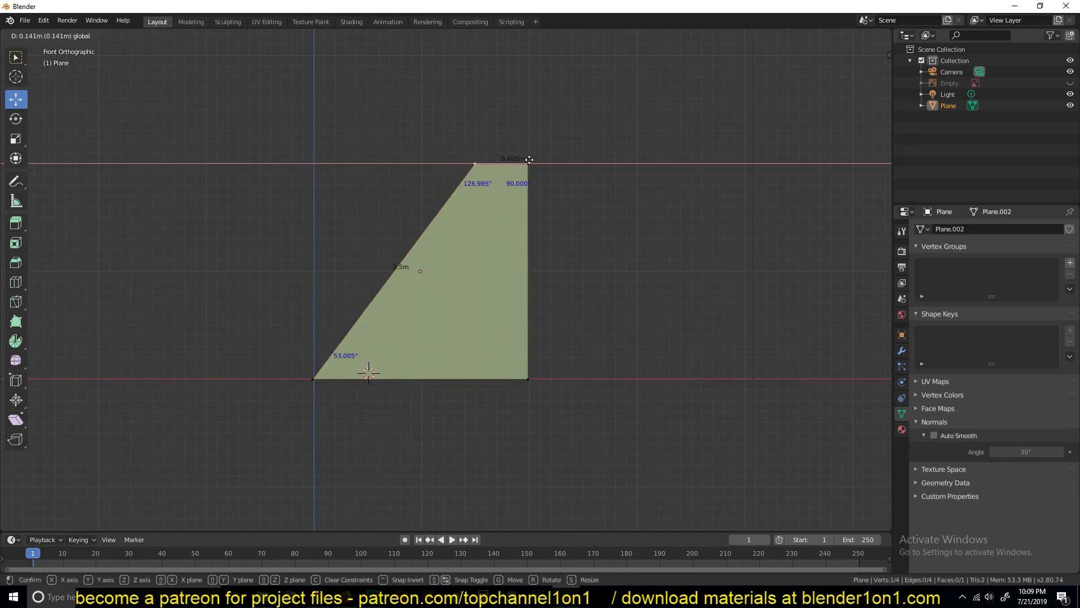
left_click(526, 161)
Select the slanted edge together with the bottom edge.
left_click(366, 321)
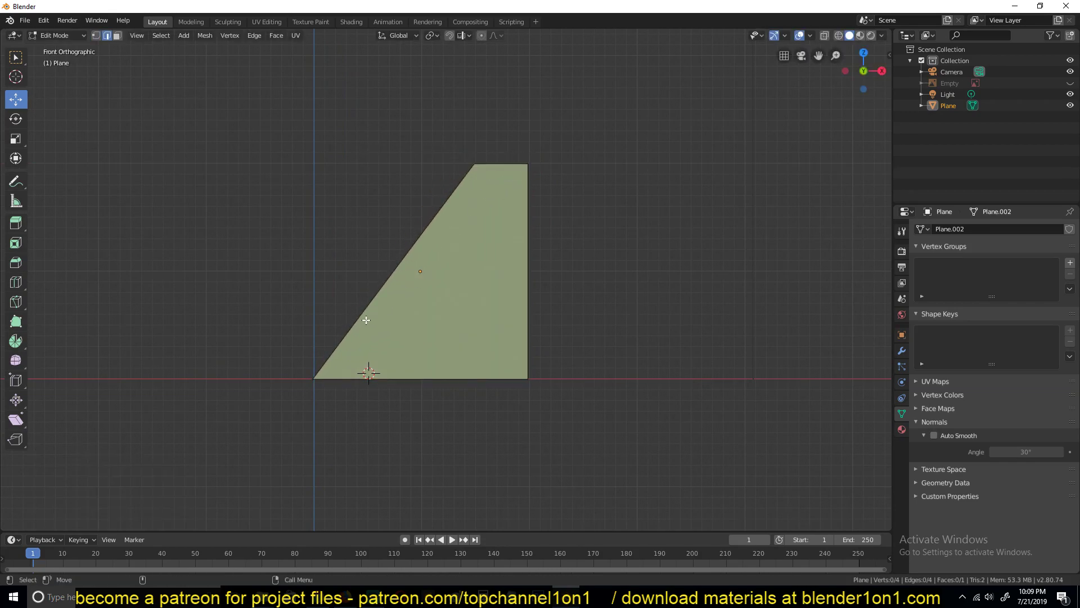
left_click(367, 320)
left_click(436, 377, "shift")
Lower the top-left vertex along Z toward the base, starting with 0.21 m.
scroll(455, 359, "up", 2)
key("1")
left_click(500, 110)
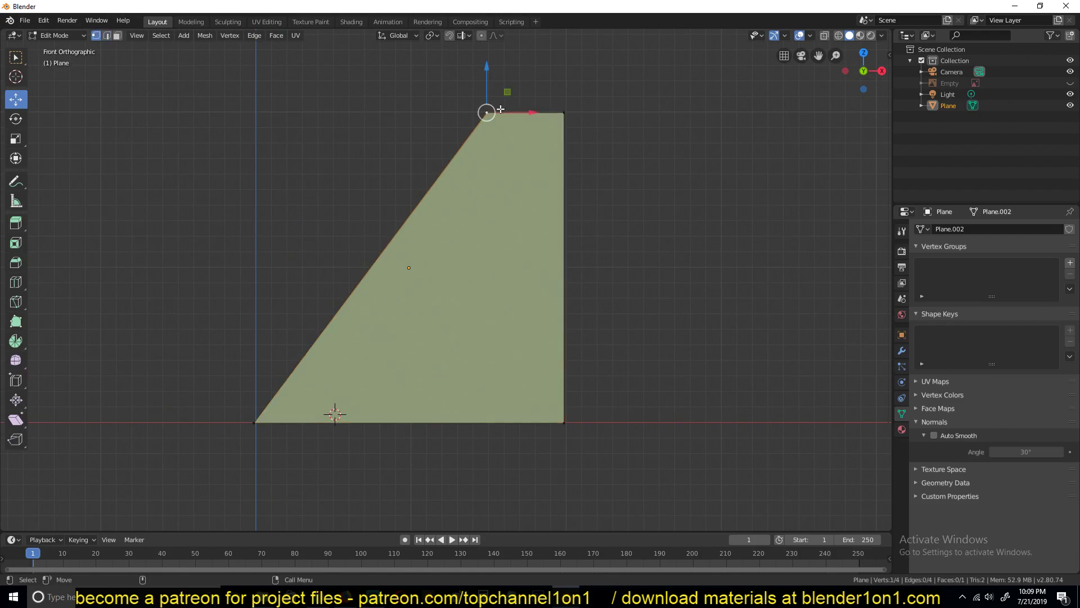
left_click_drag(488, 72, 487, 104)
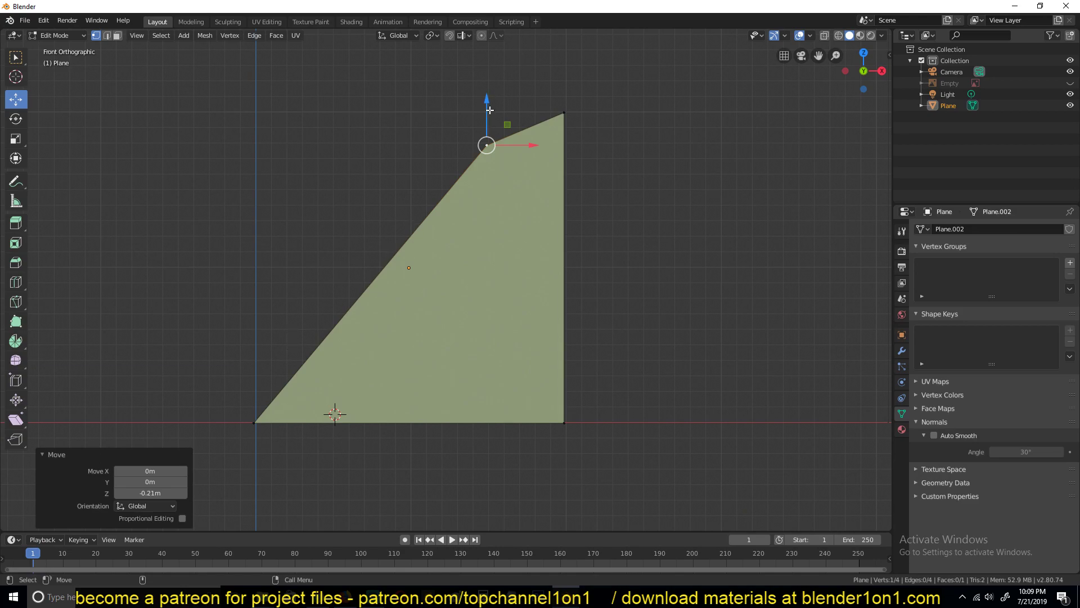
left_click_drag(487, 116, 485, 185)
left_click_drag(487, 212, 416, 82)
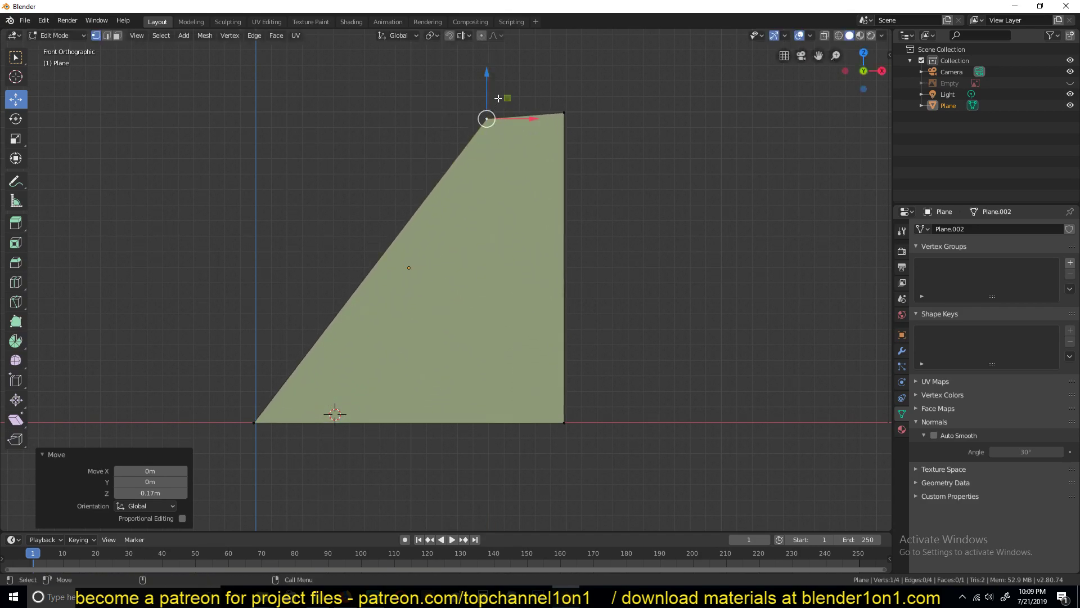
Freely reposition the top-left vertex to X 1.01 m, Z 0.308 m.
key("g")
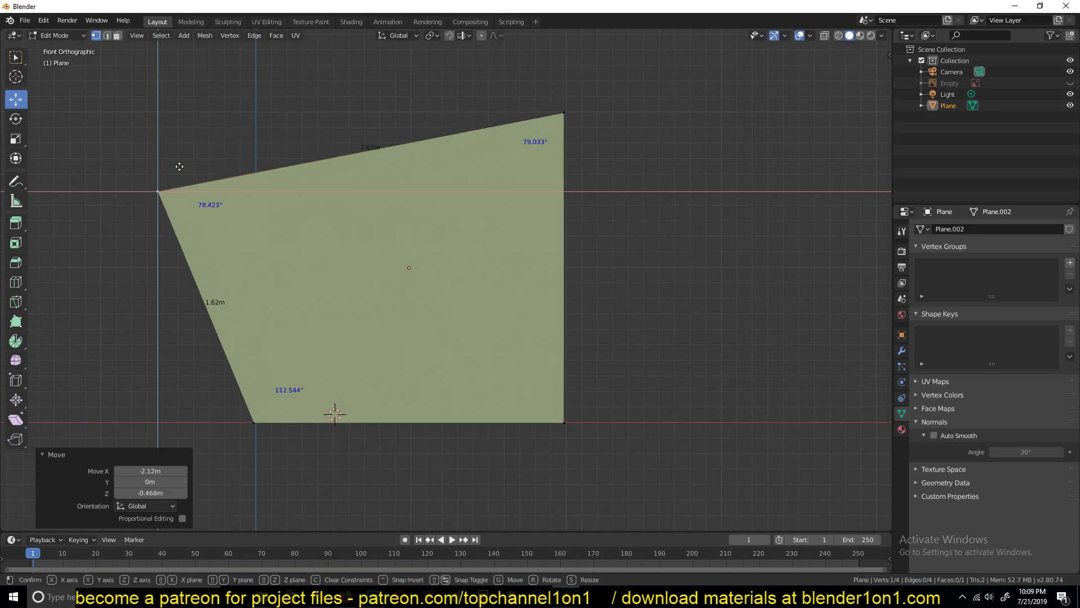
left_click(179, 168)
key("g")
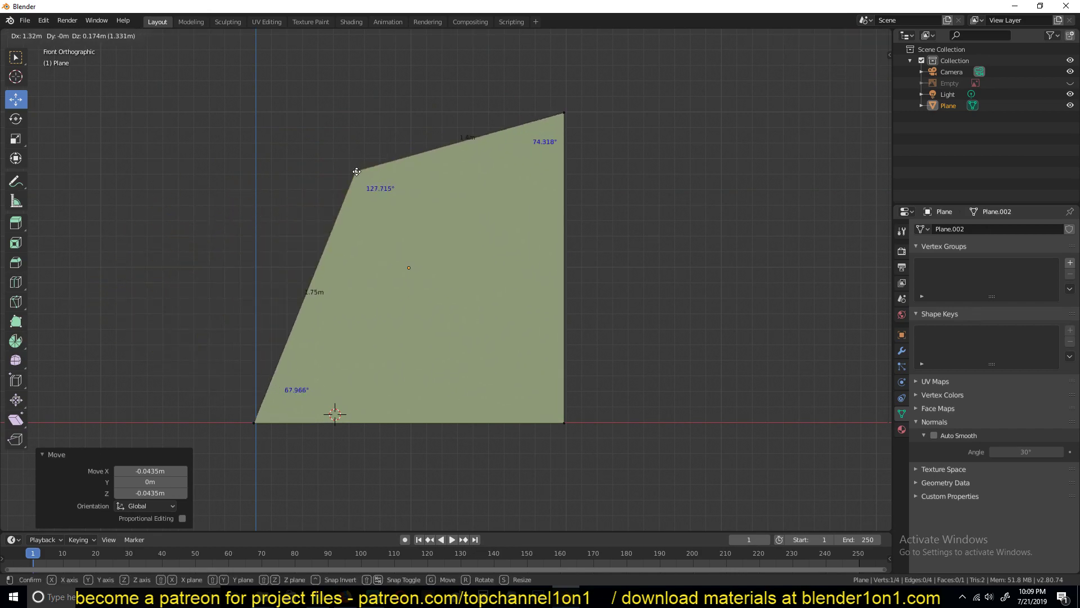
left_click(318, 125)
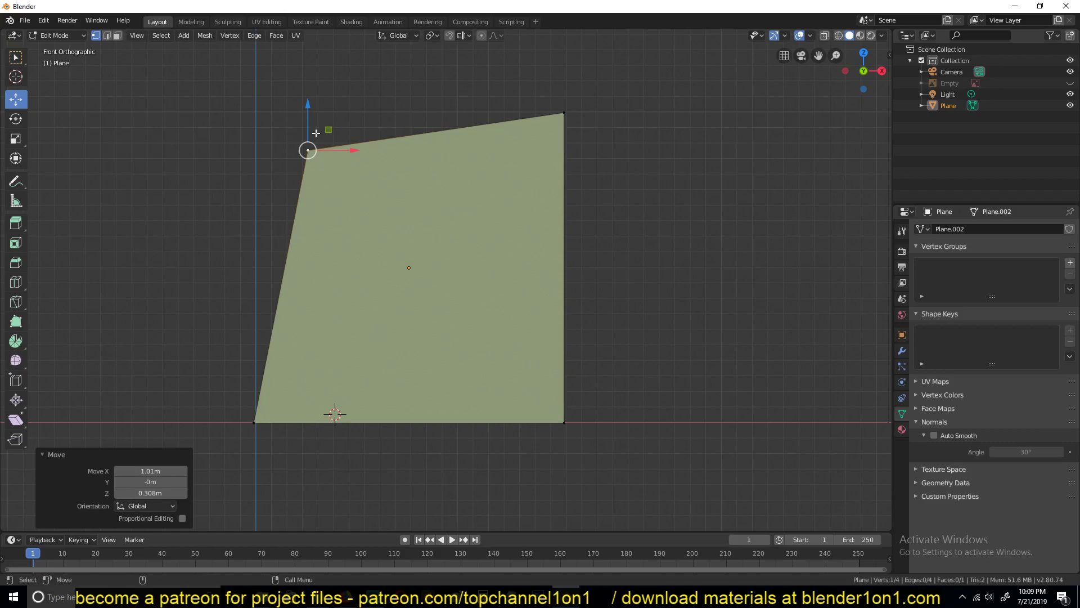
Enable snapping and snap the top-left vertex to a 0.5 m offset.
left_click(449, 36)
key("g")
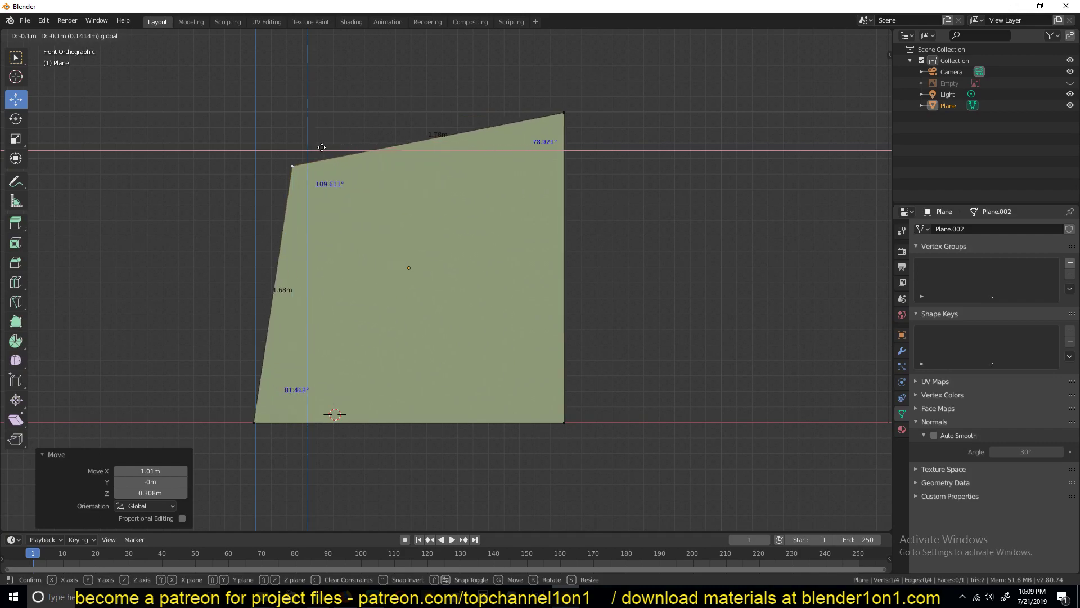
left_click(407, 129)
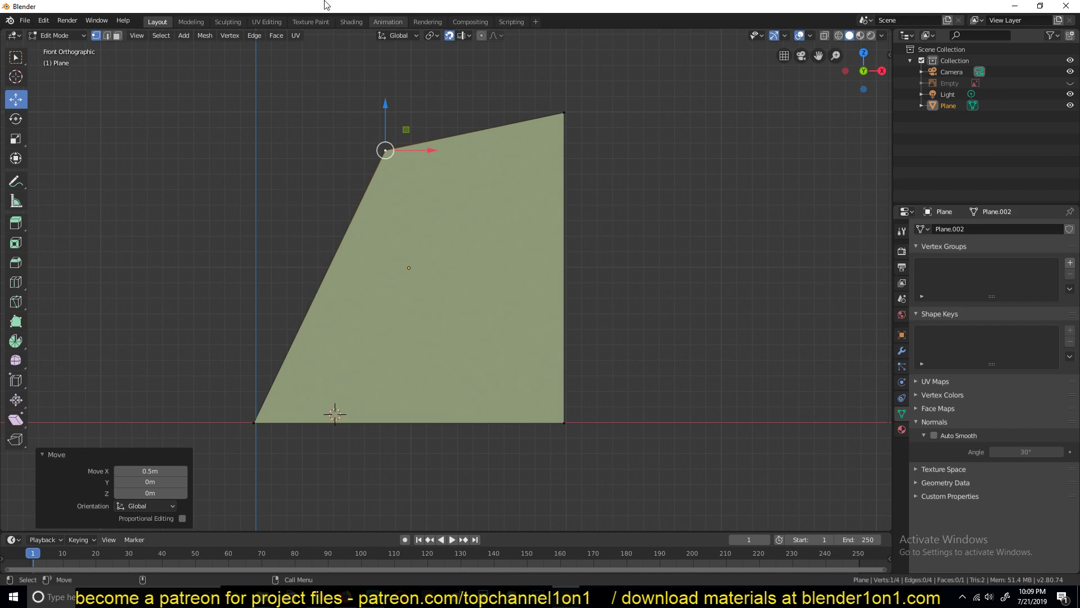
Review the snap target options, then delete the plane in Object Mode.
left_click(464, 35)
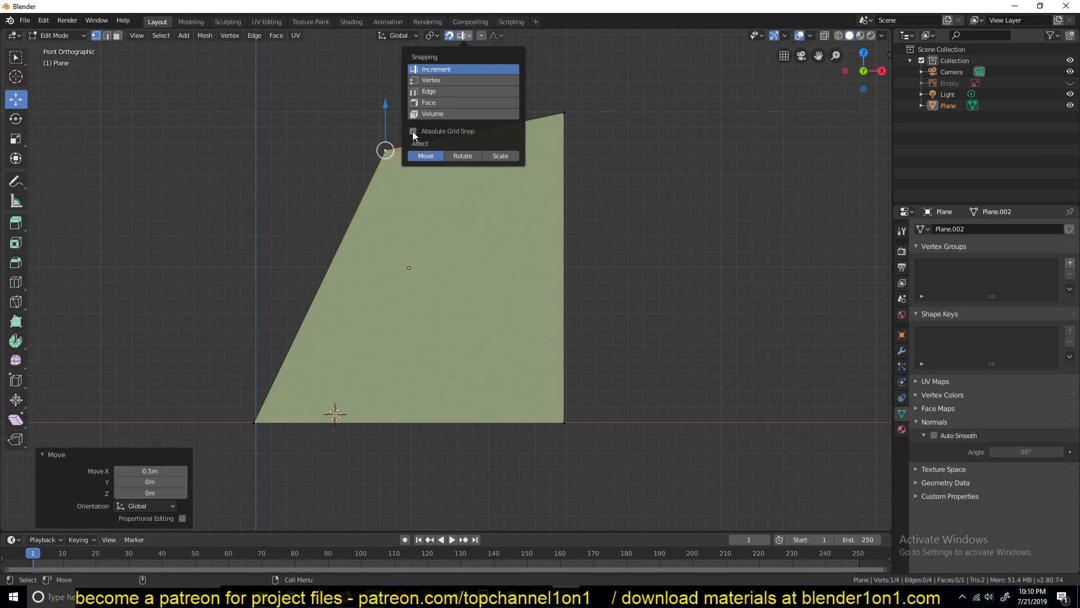
key("Tab")
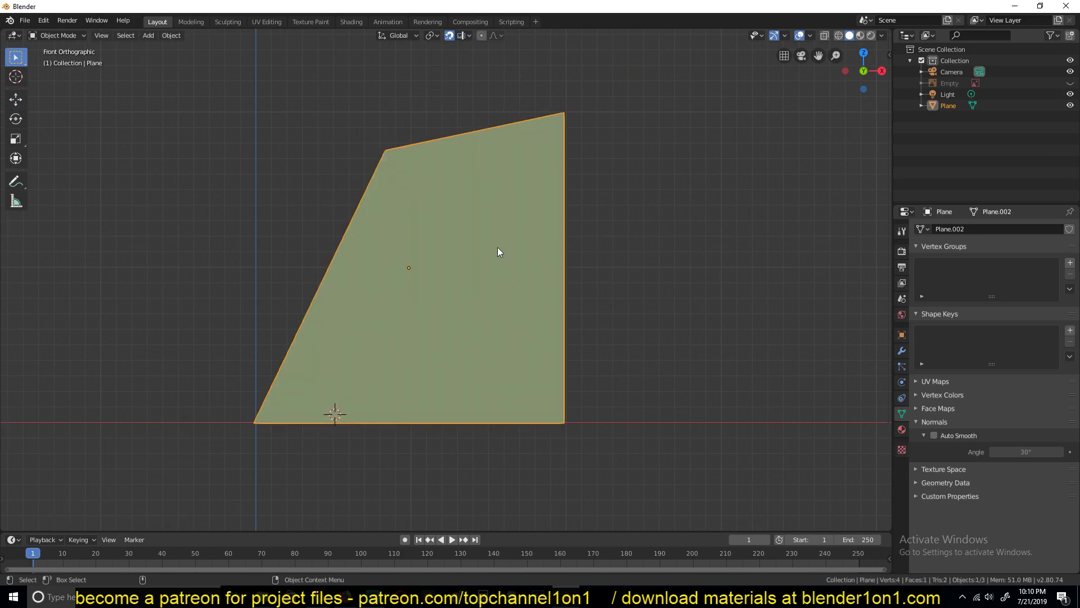
key("x")
left_click(516, 227)
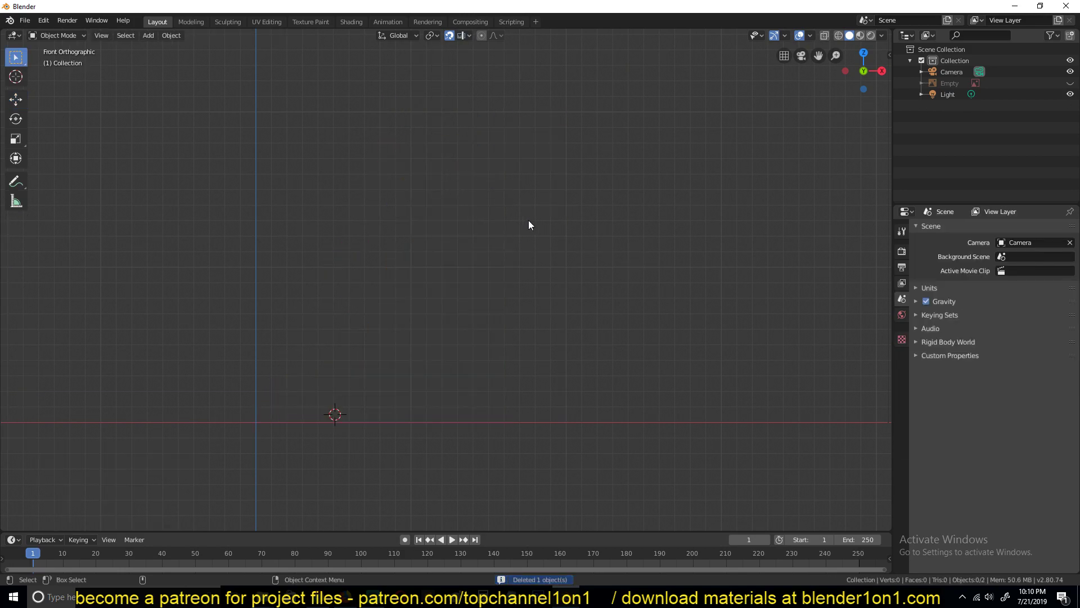